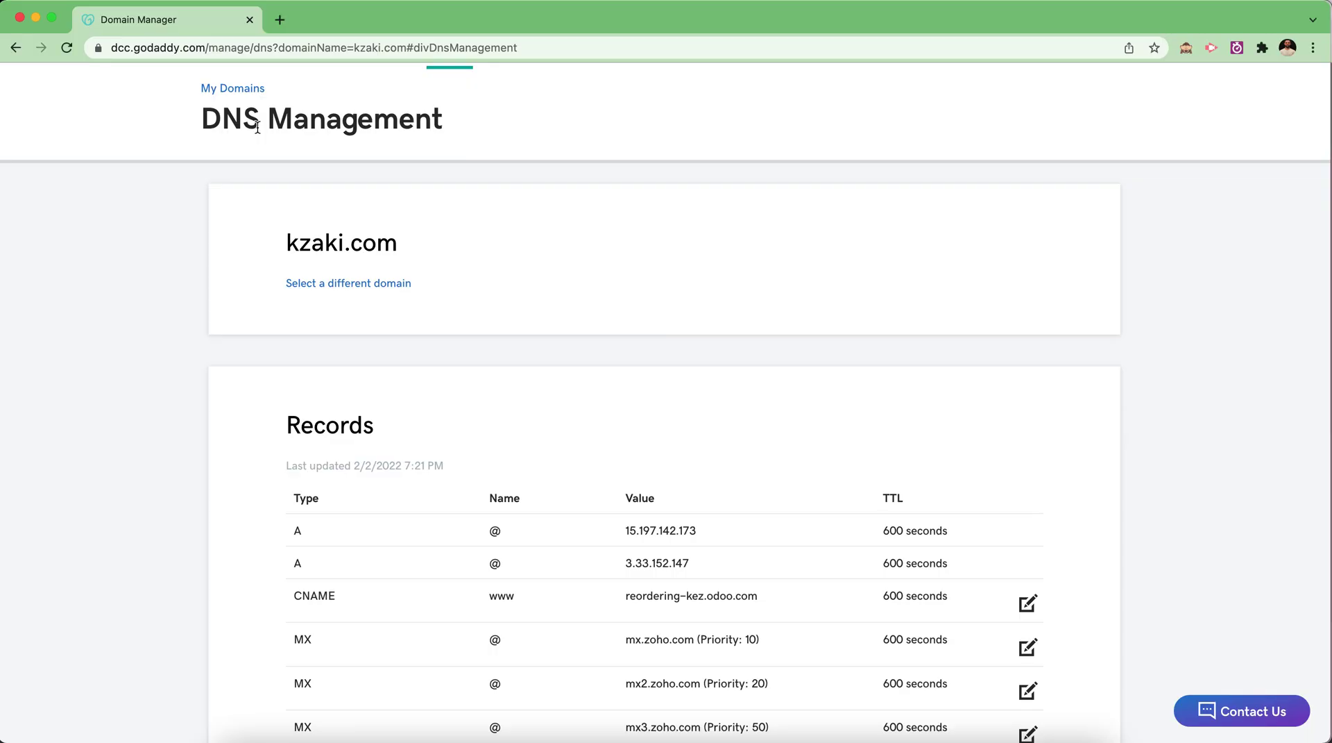
# - Open the DNS zone records for kzaki.com from zone management
pyautogui.scroll(3, 494, 165)
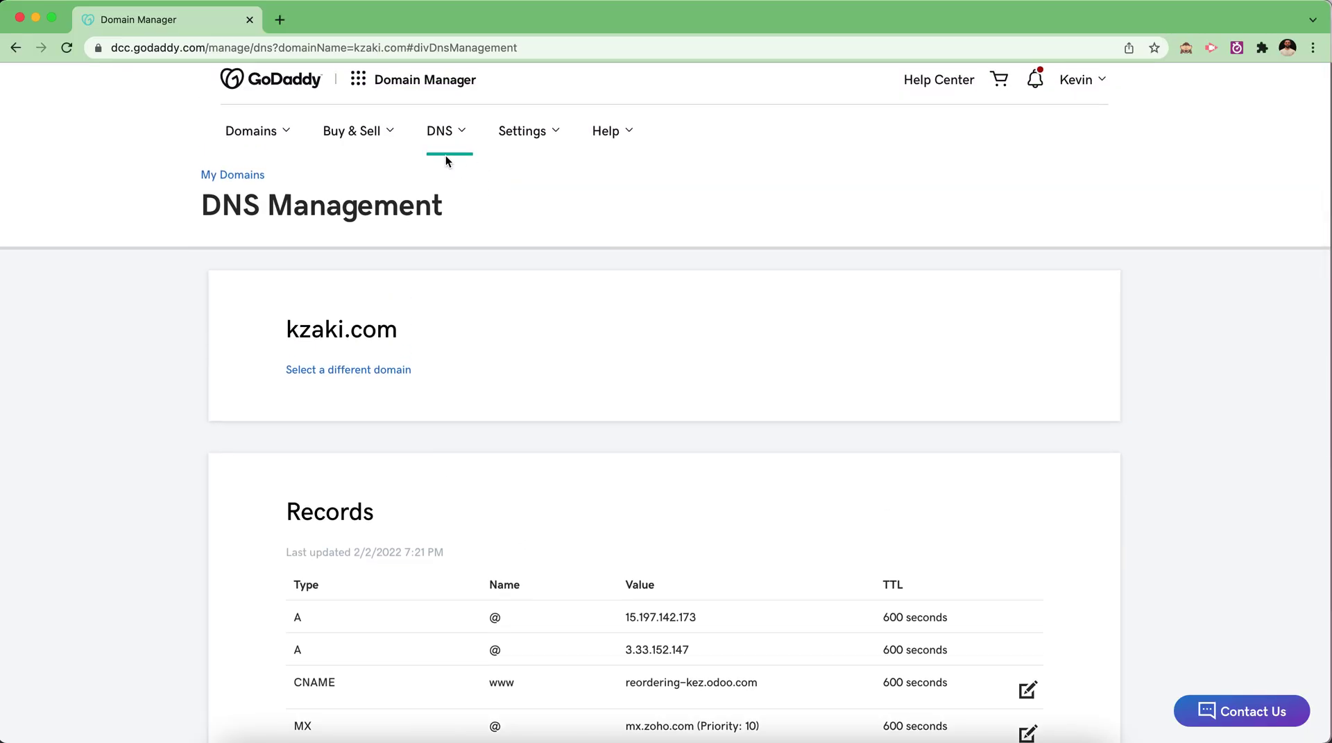
pyautogui.click(460, 144)
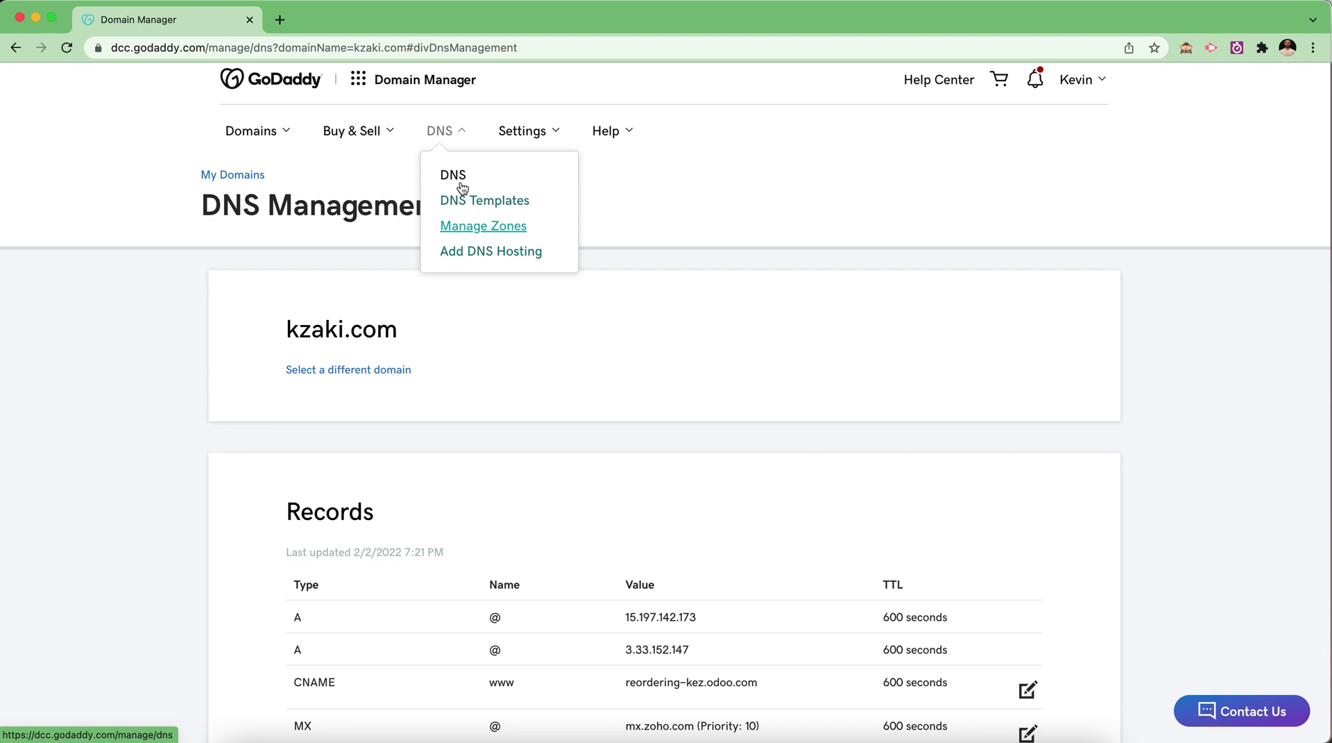
pyautogui.click(476, 226)
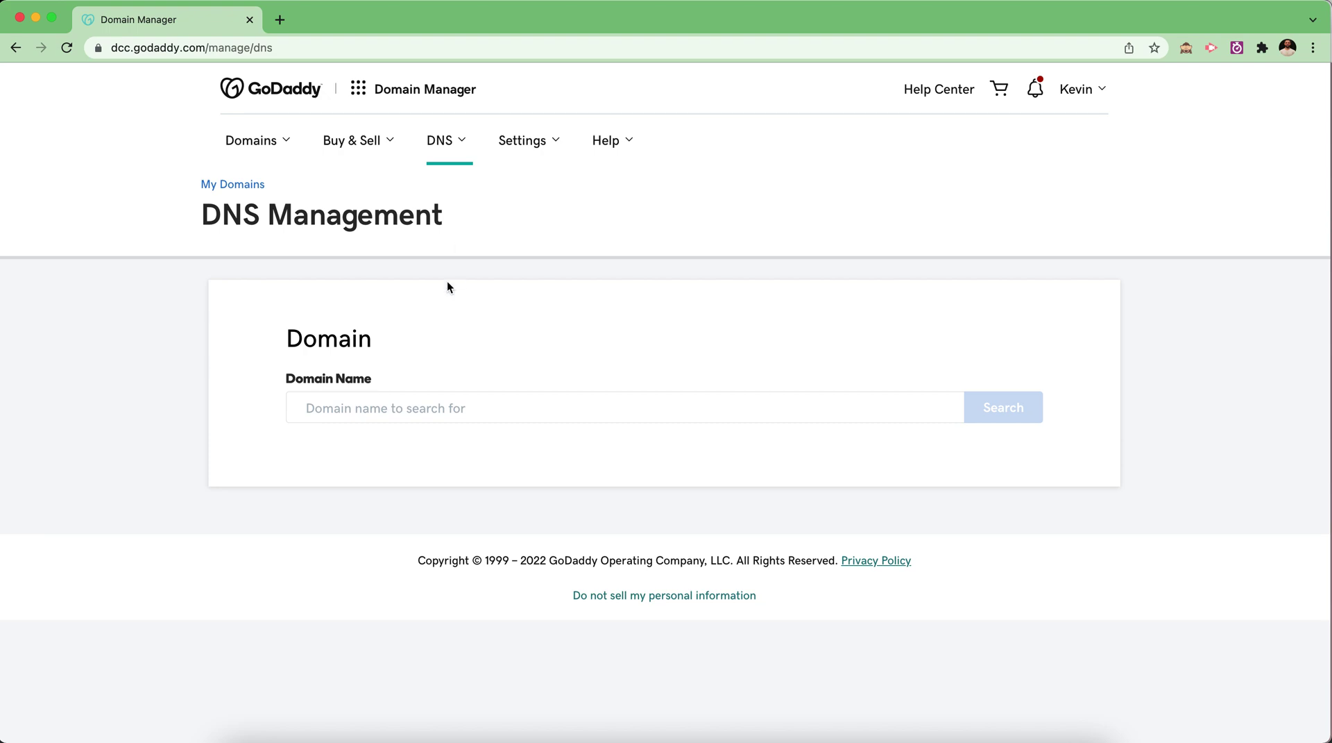
pyautogui.click(444, 406)
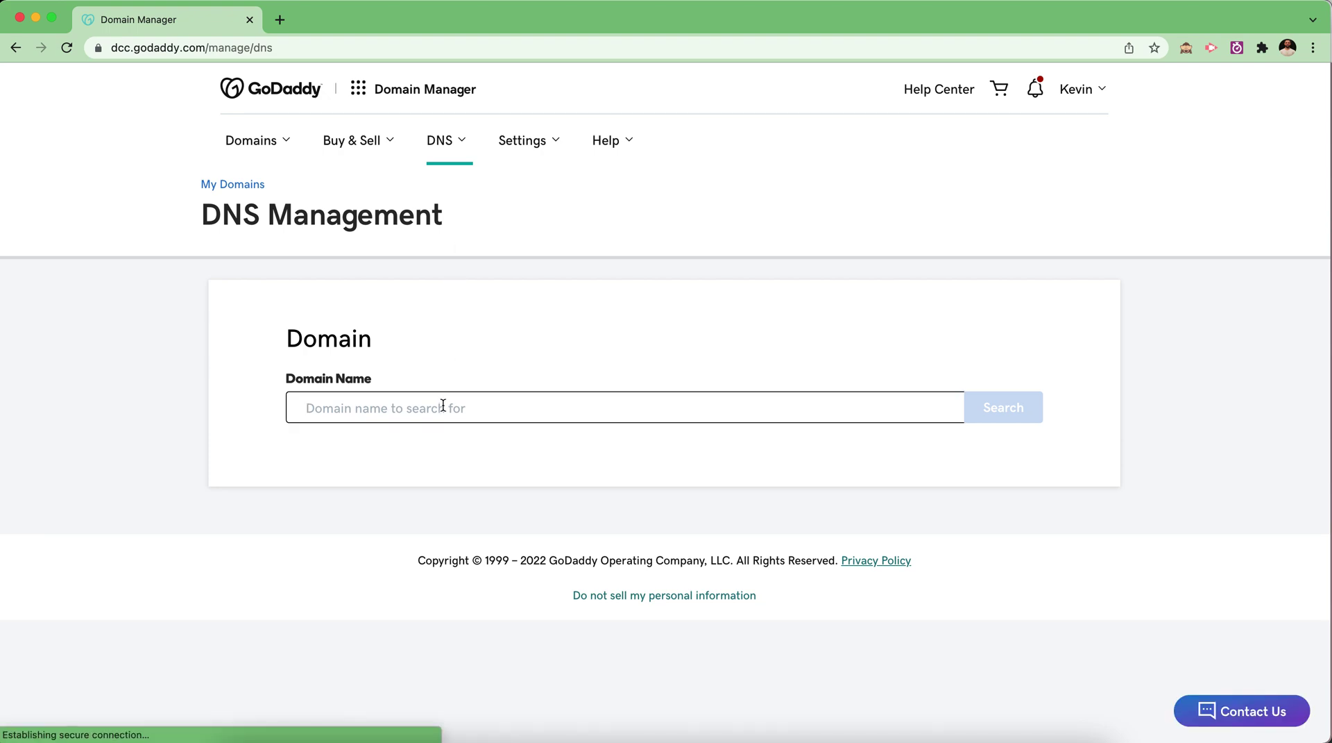
pyautogui.write('kzaak')
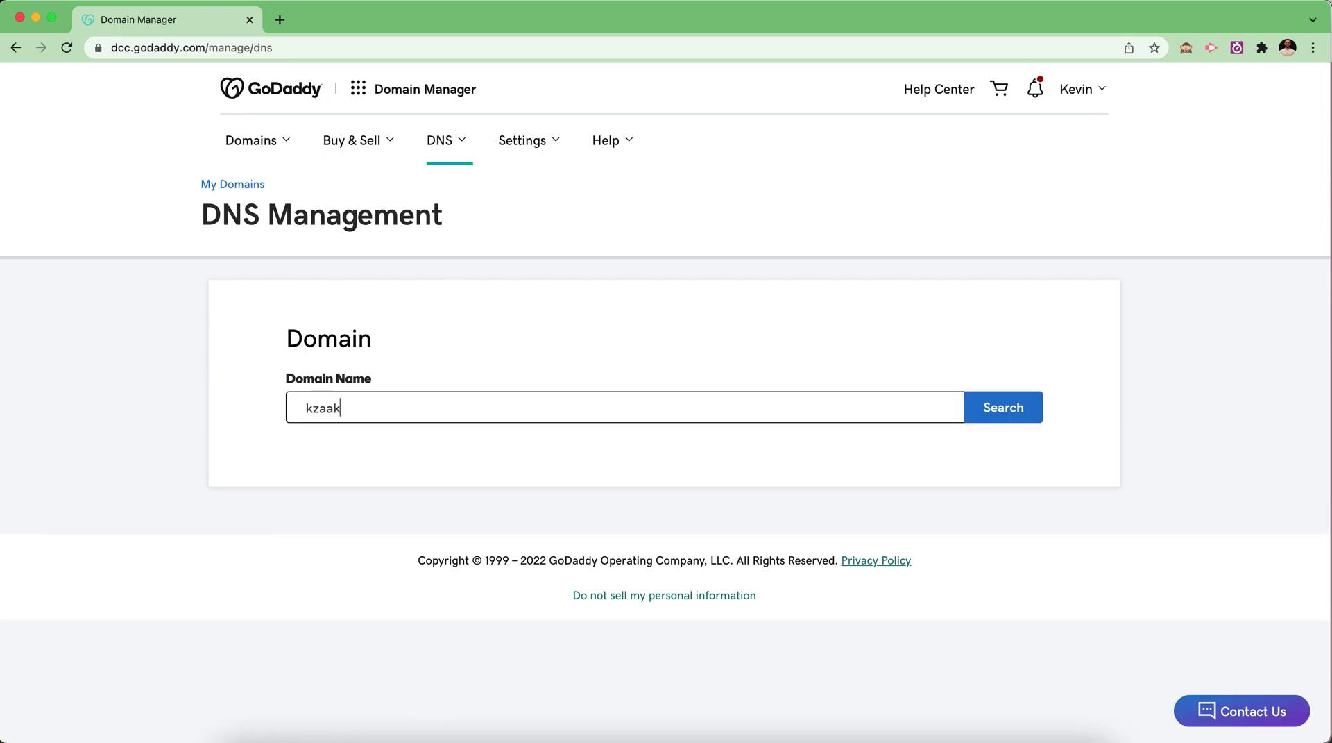
pyautogui.press('BackSpace')
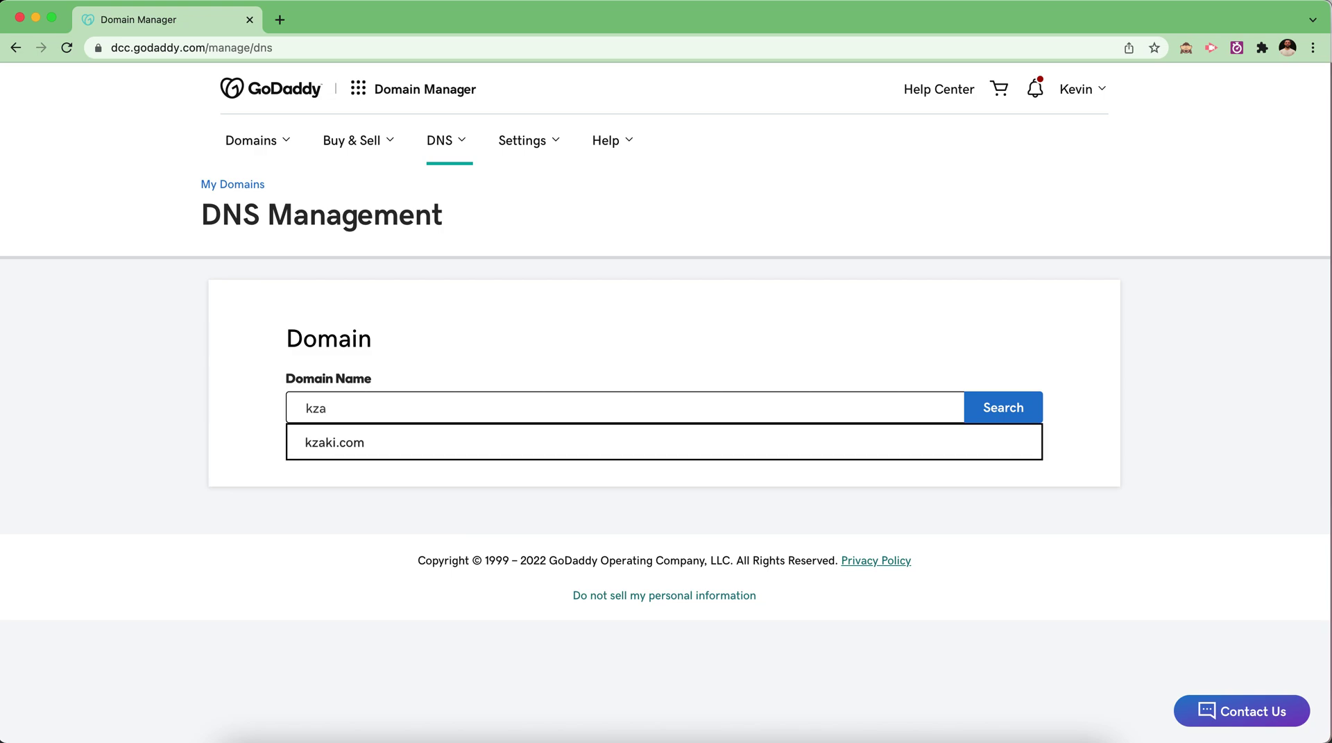
pyautogui.click(419, 451)
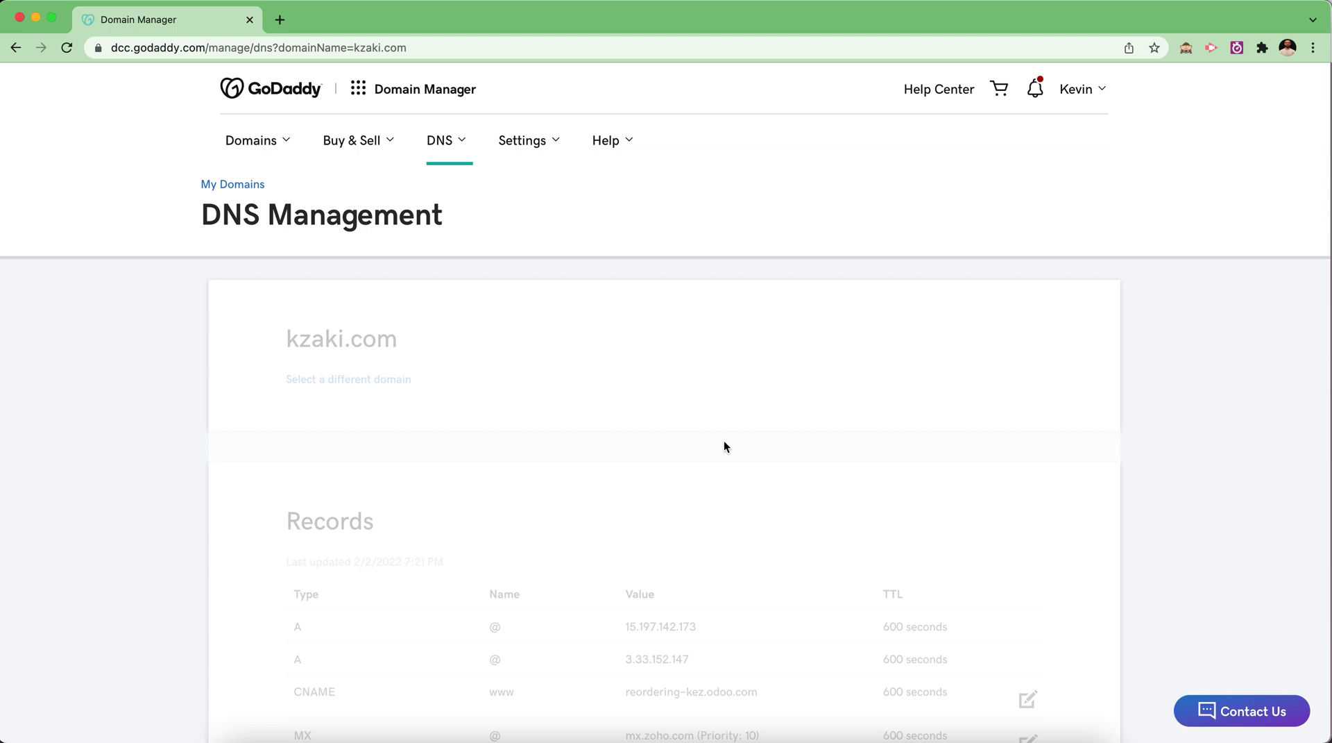
# - Start a new DNS record for kzaki.com with type CNAME
pyautogui.scroll(-3, 724, 441)
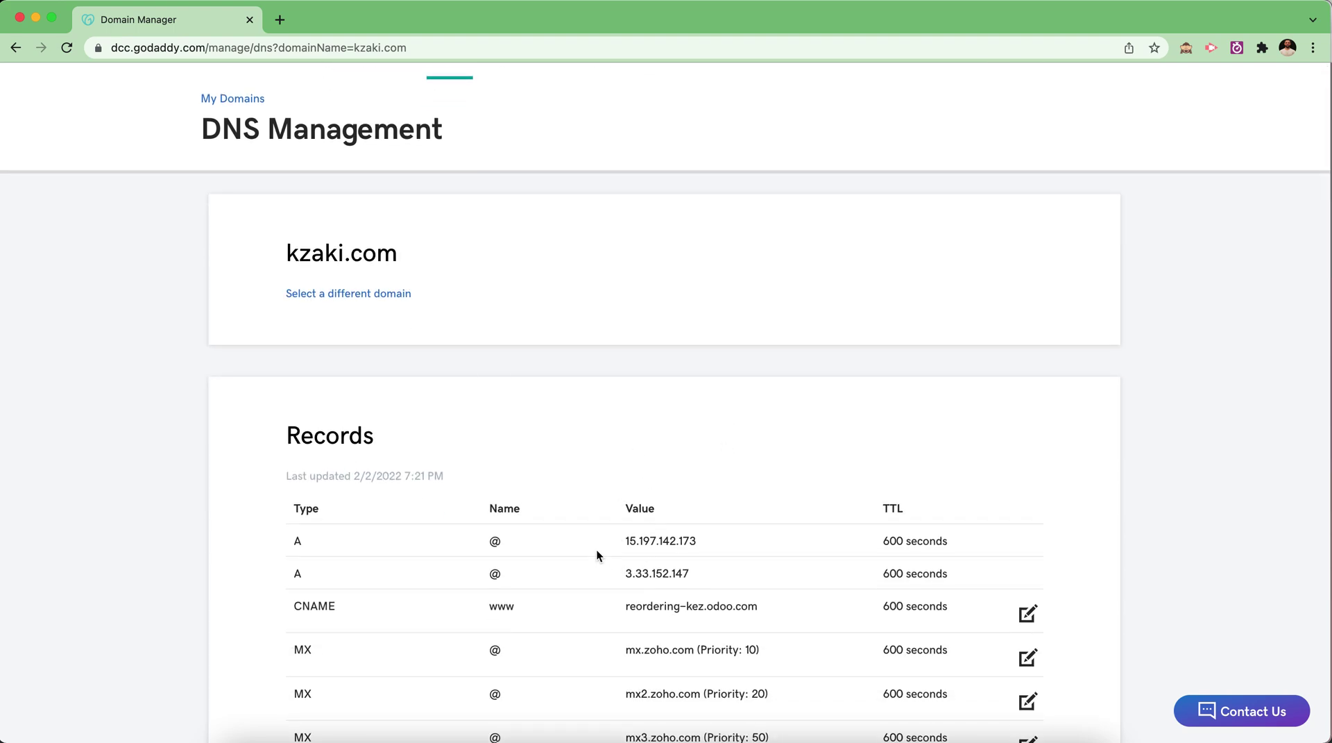
pyautogui.scroll(3, 597, 551)
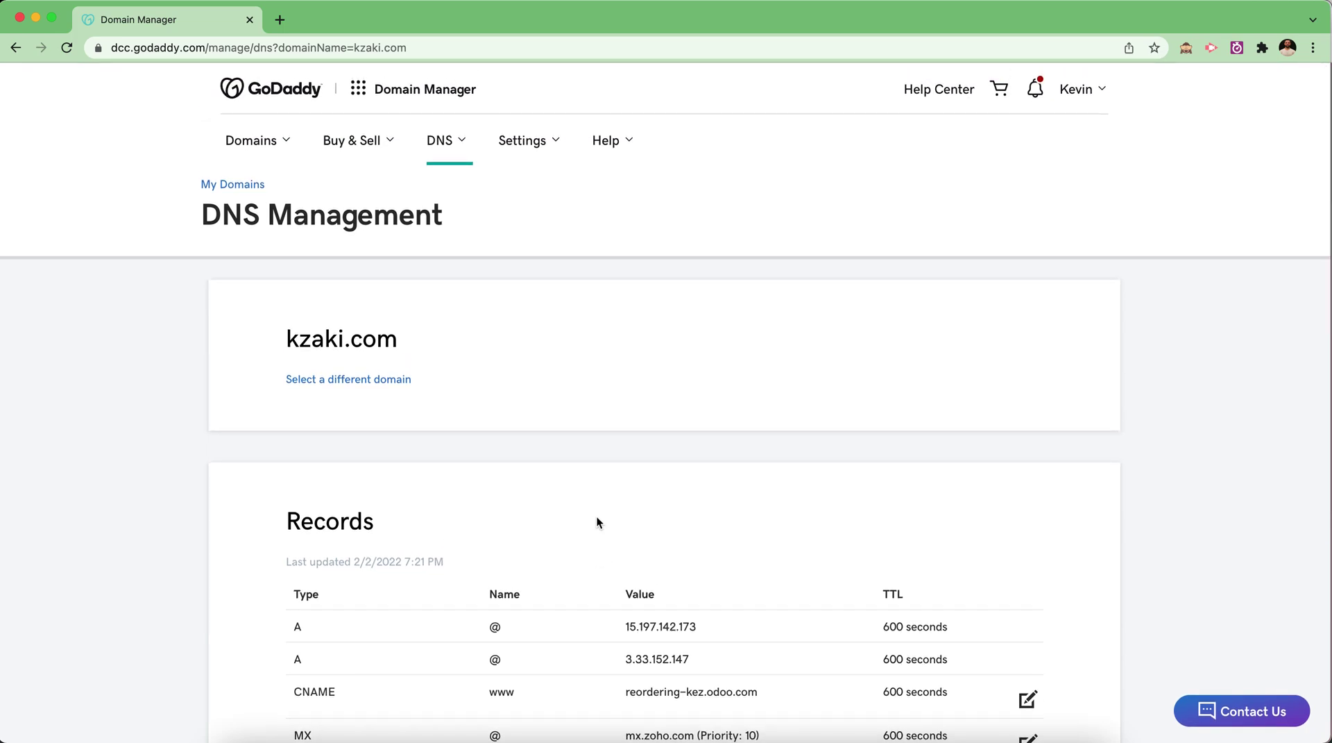
pyautogui.scroll(-3, 597, 522)
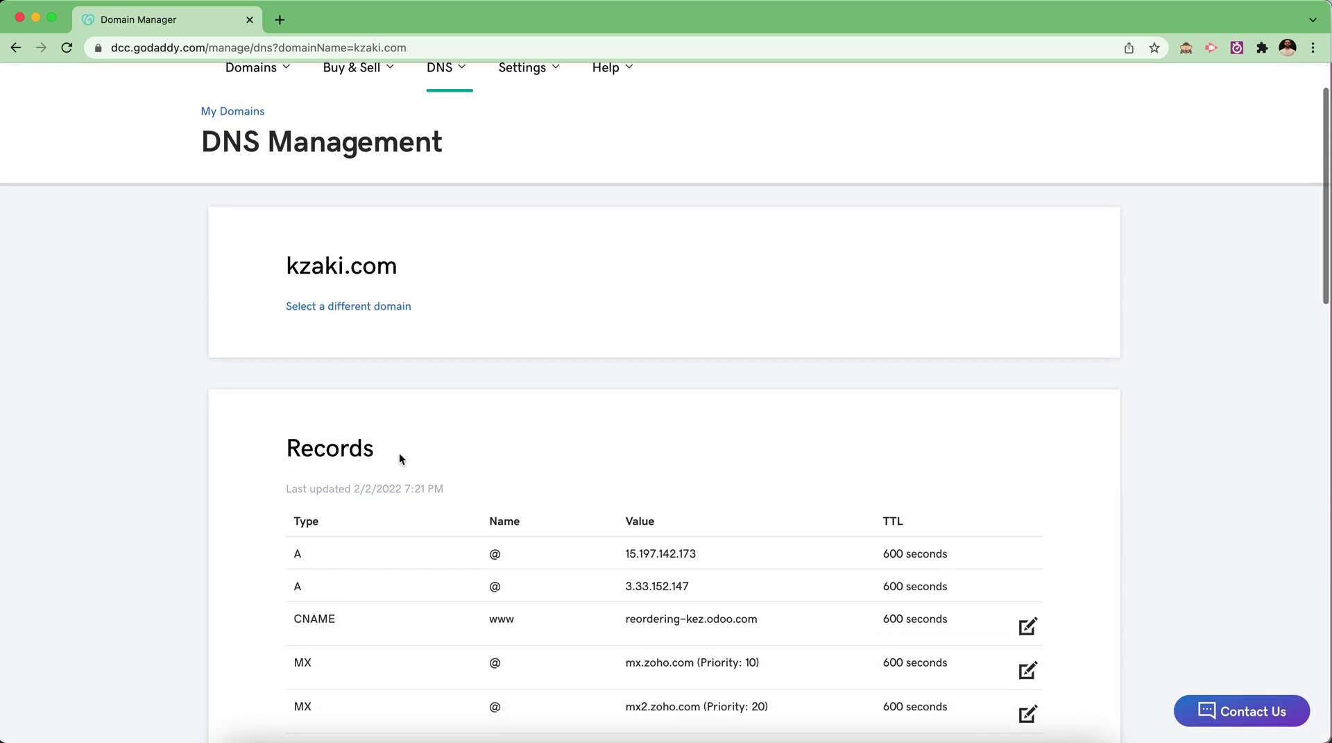
pyautogui.scroll(-3, 413, 493)
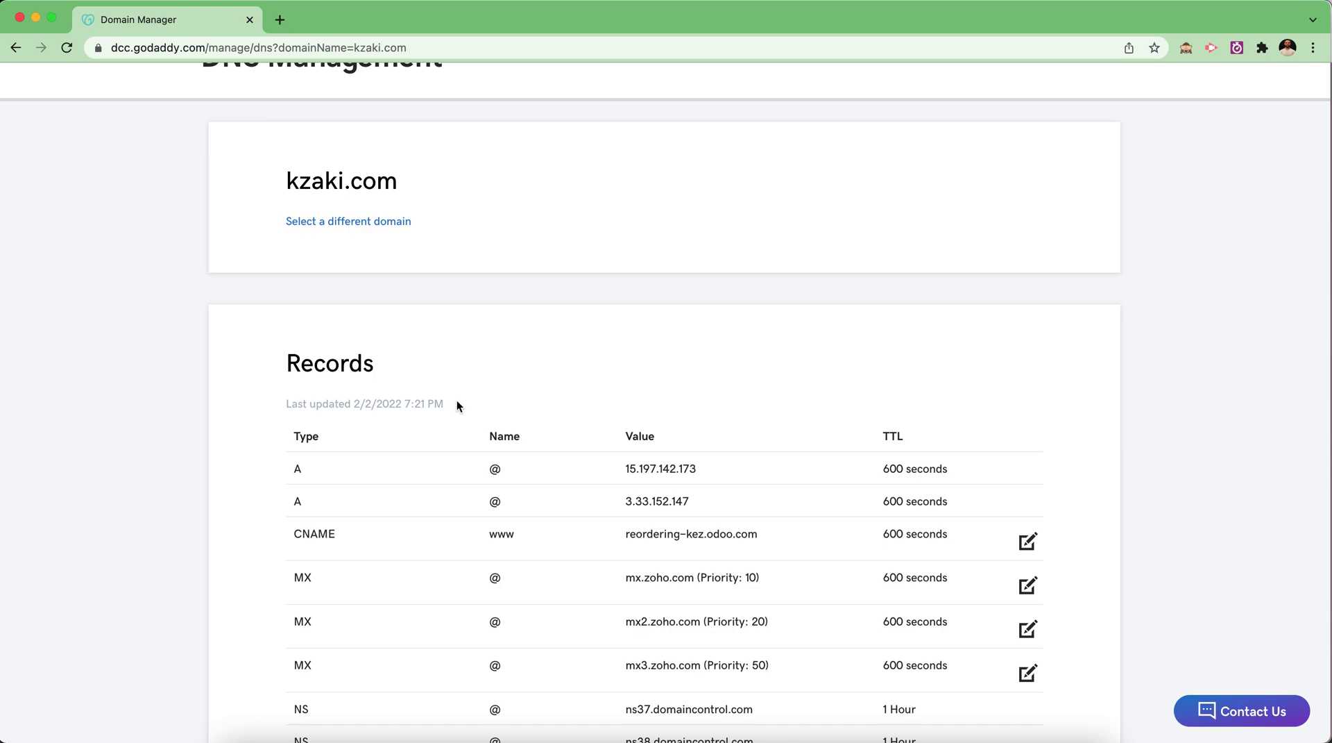
pyautogui.scroll(-3, 471, 432)
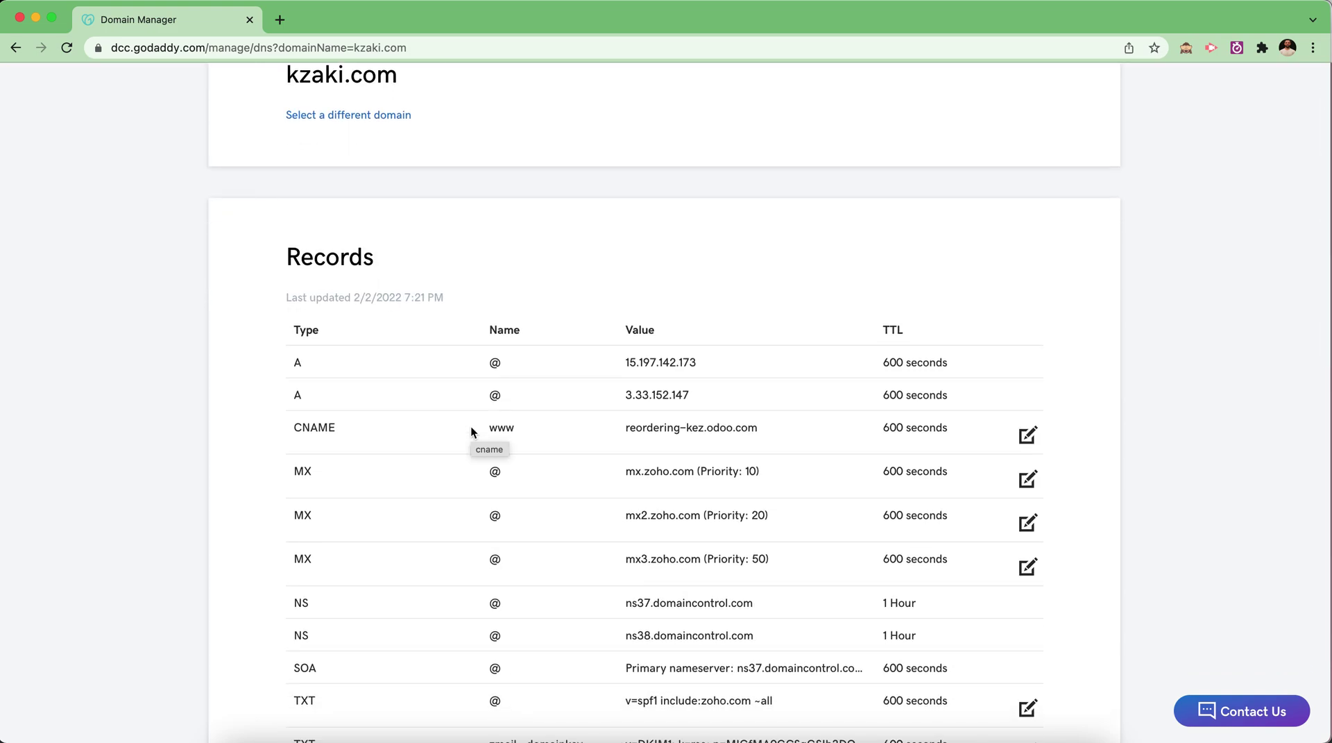
pyautogui.scroll(-2, 471, 432)
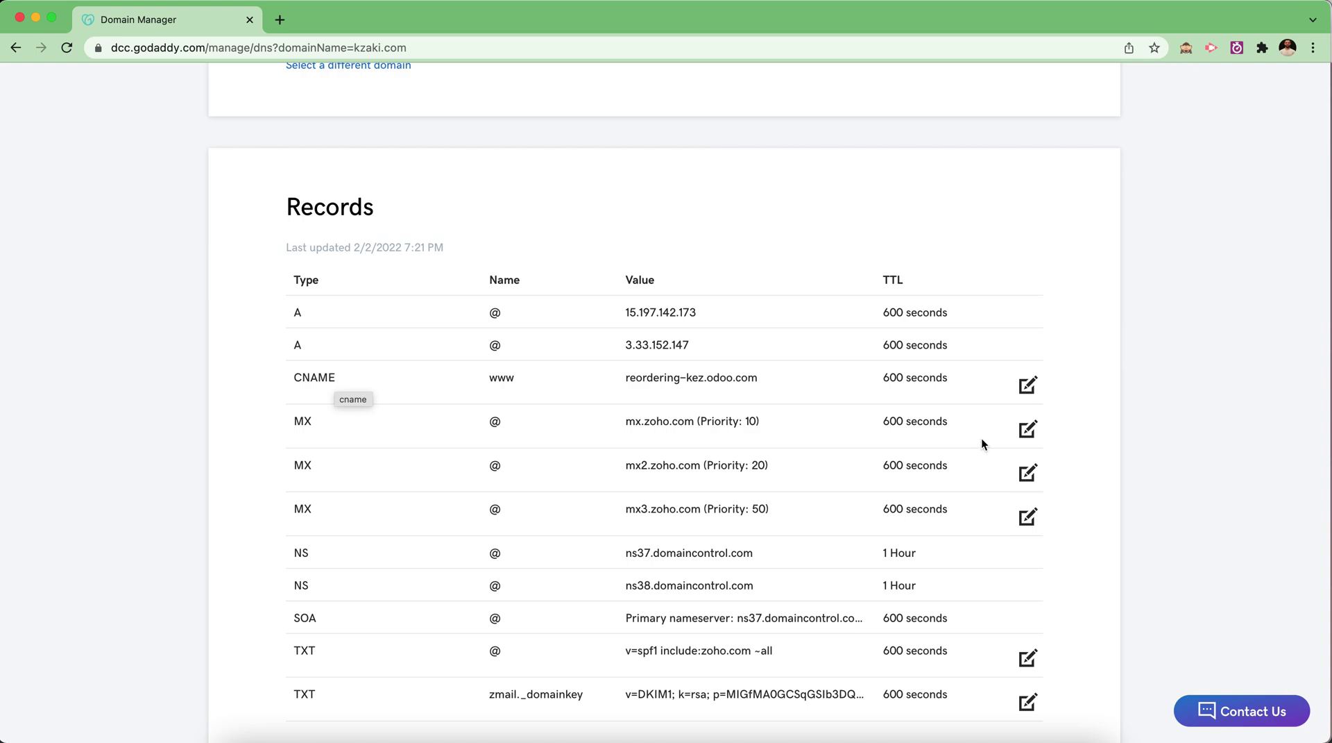
pyautogui.scroll(-1, 1011, 374)
pyautogui.scroll(-3, 1012, 372)
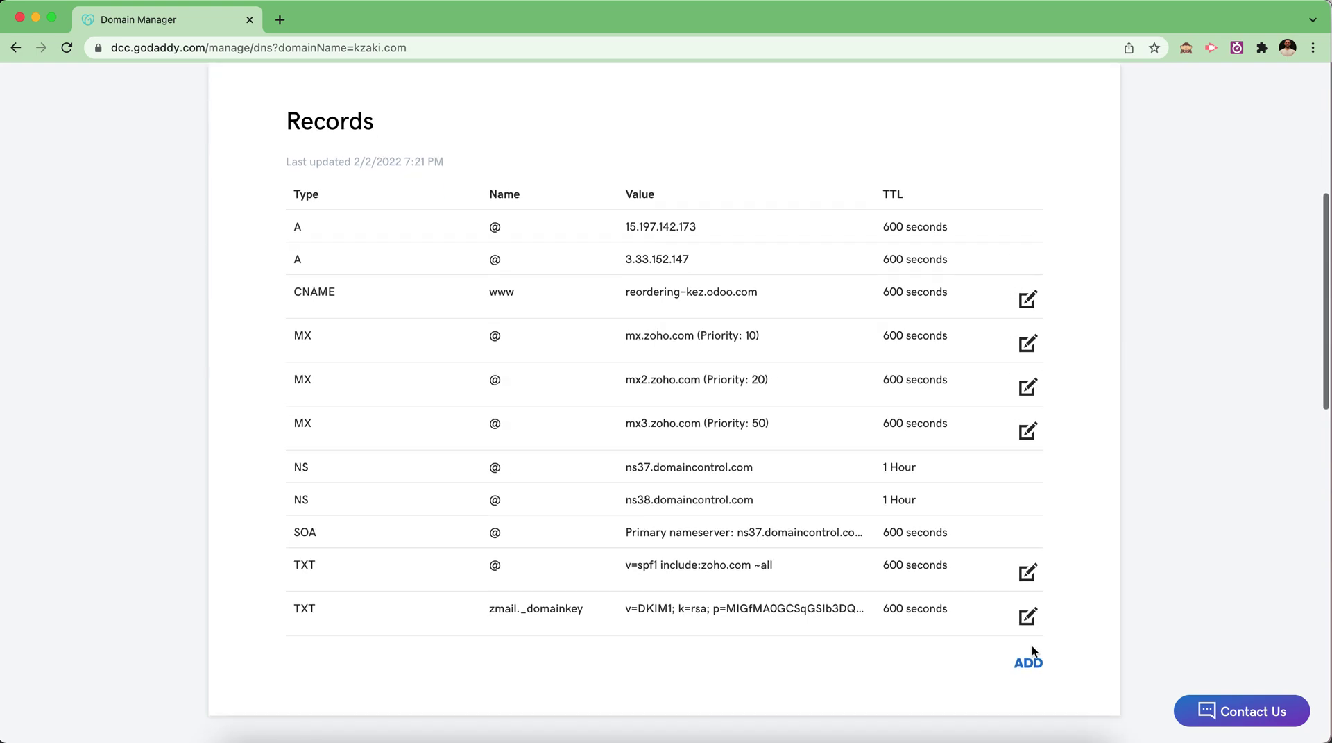
pyautogui.click(1028, 663)
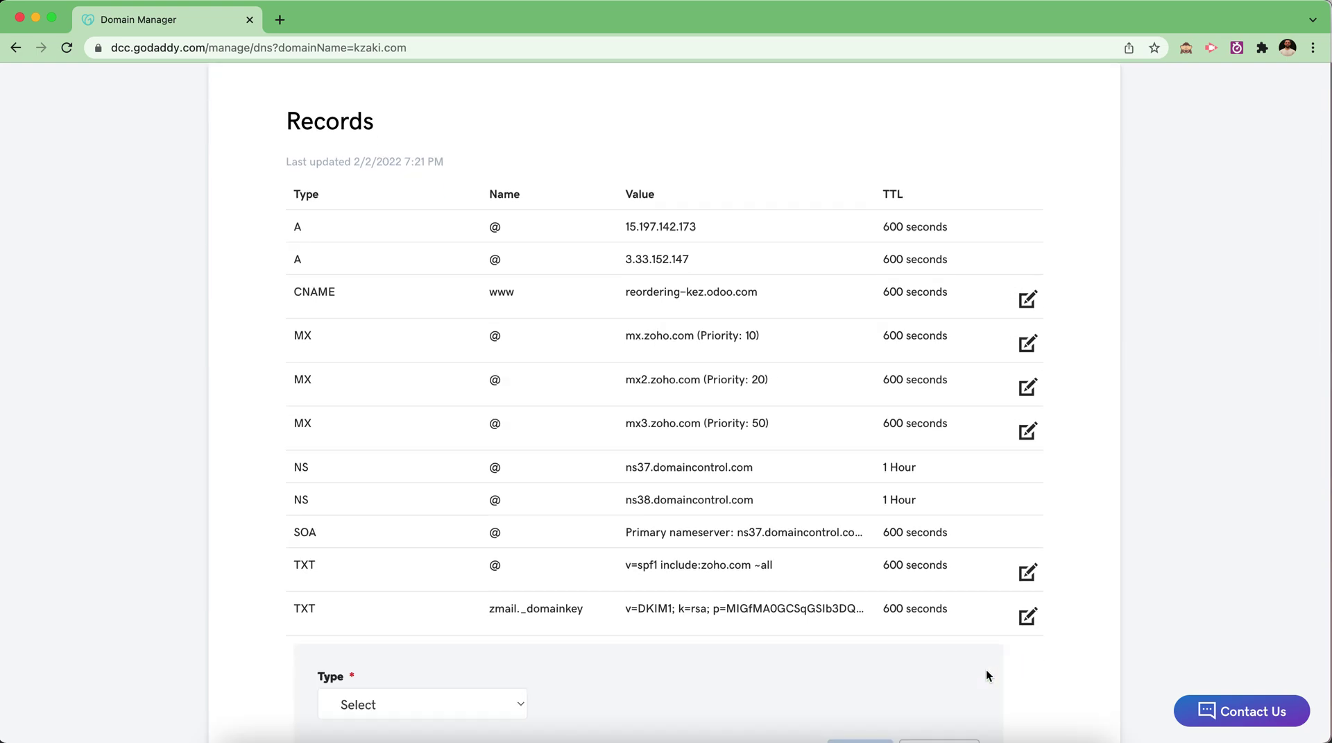
pyautogui.scroll(-3, 676, 630)
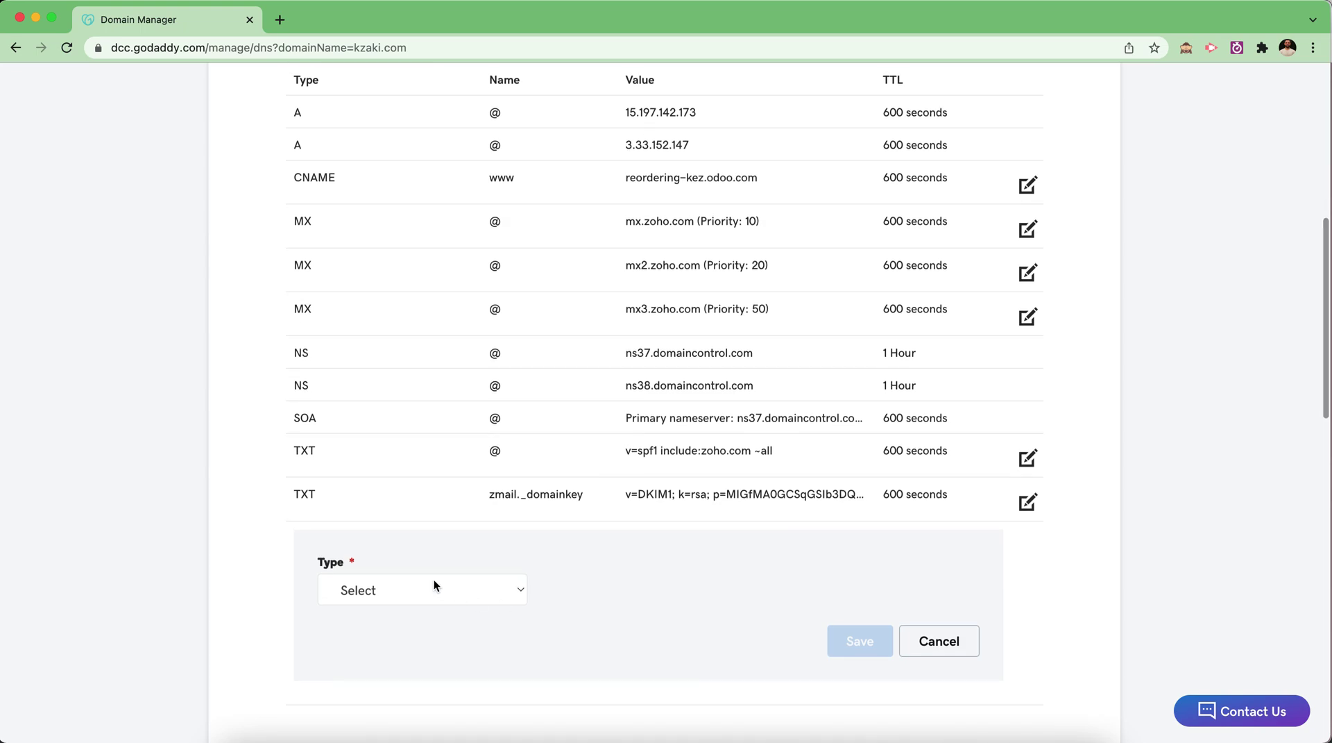
pyautogui.click(435, 581)
pyautogui.click(426, 647)
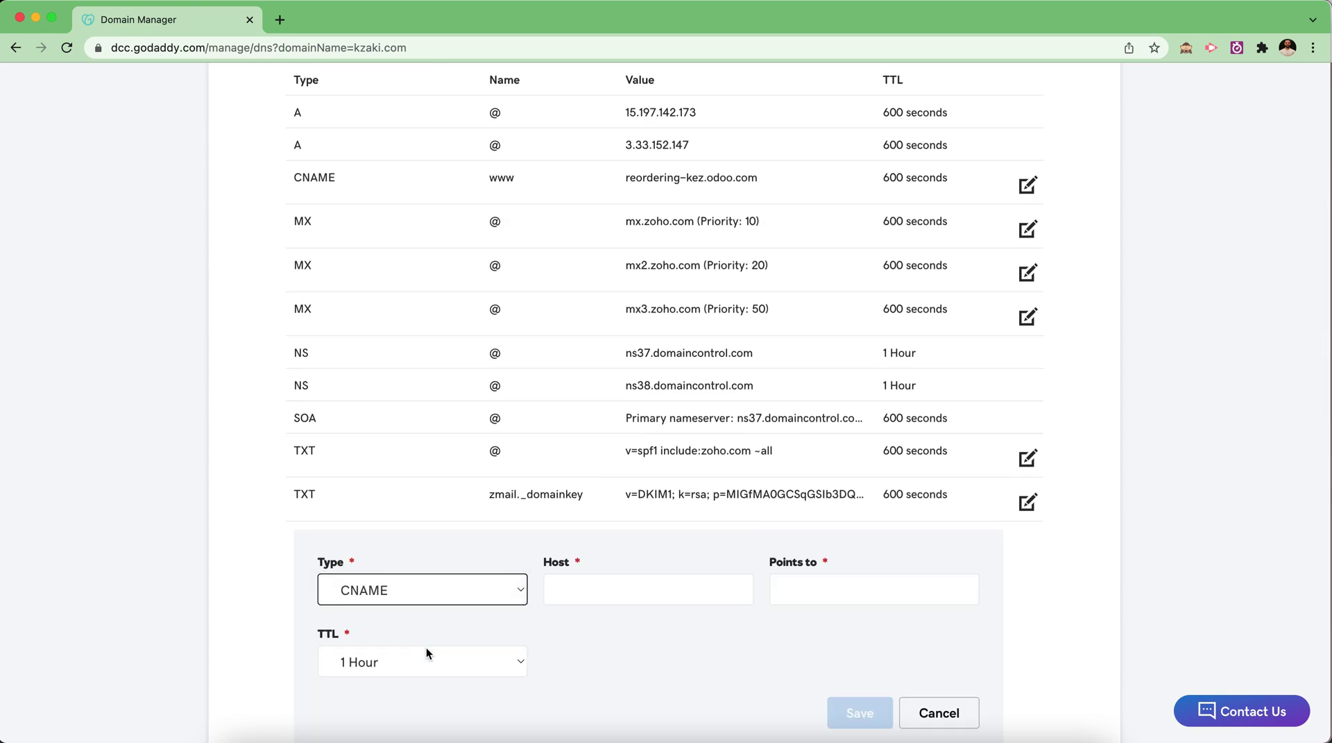
# - Set the CNAME host to www, pointing to reordering-kez.odoo.com, keeping 1 Hour TTL
pyautogui.click(601, 597)
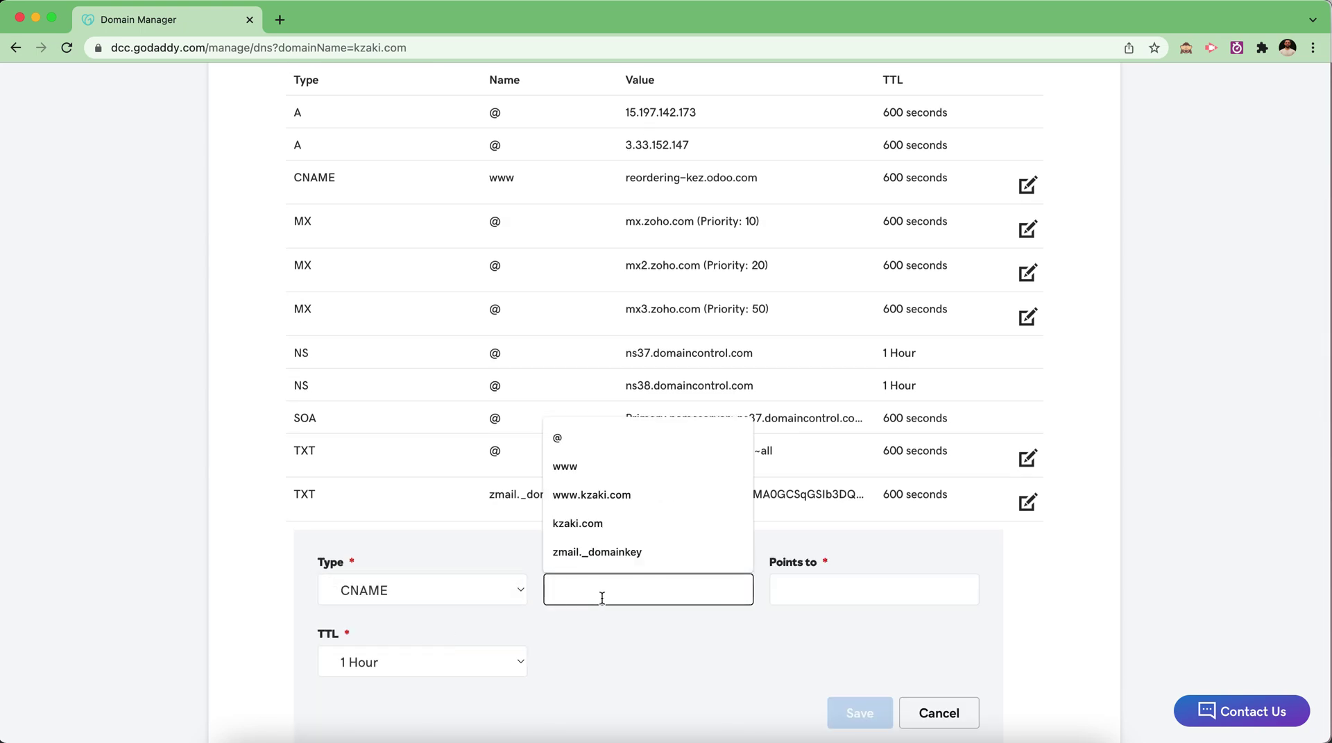
pyautogui.click(602, 630)
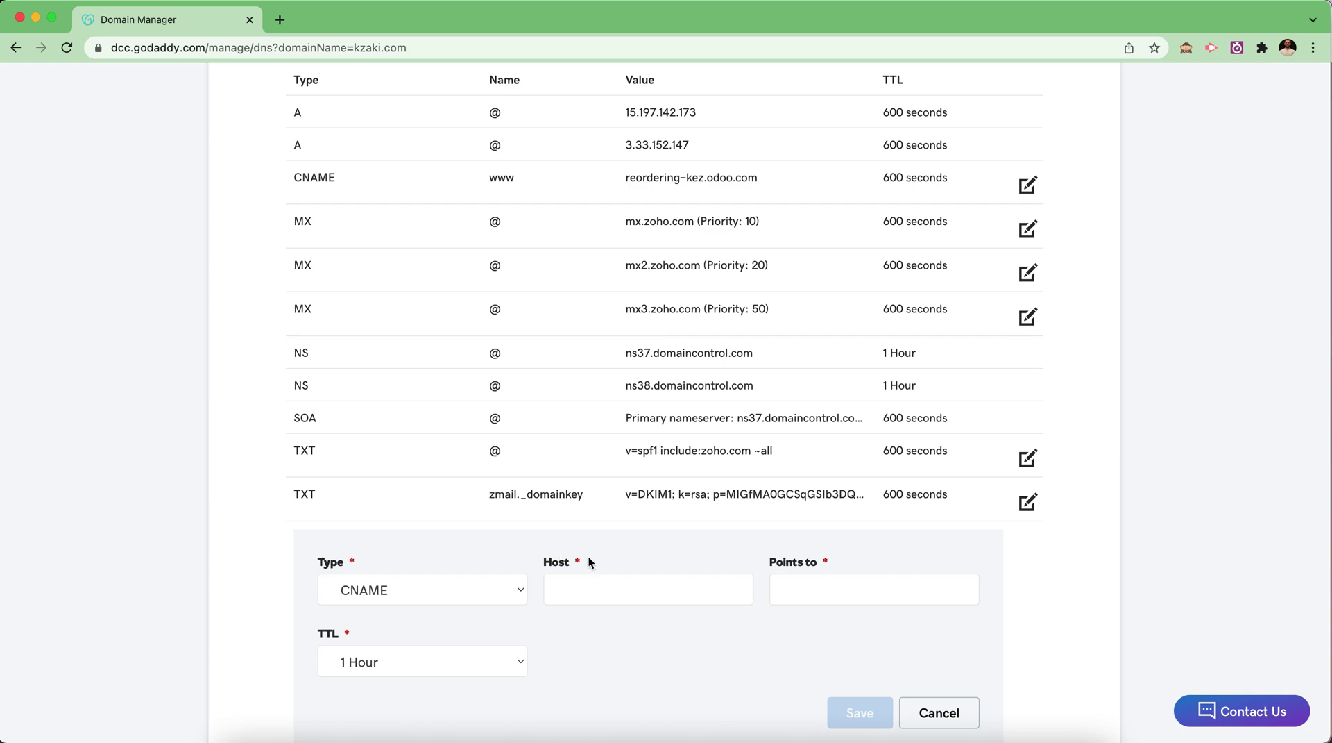
pyautogui.click(589, 587)
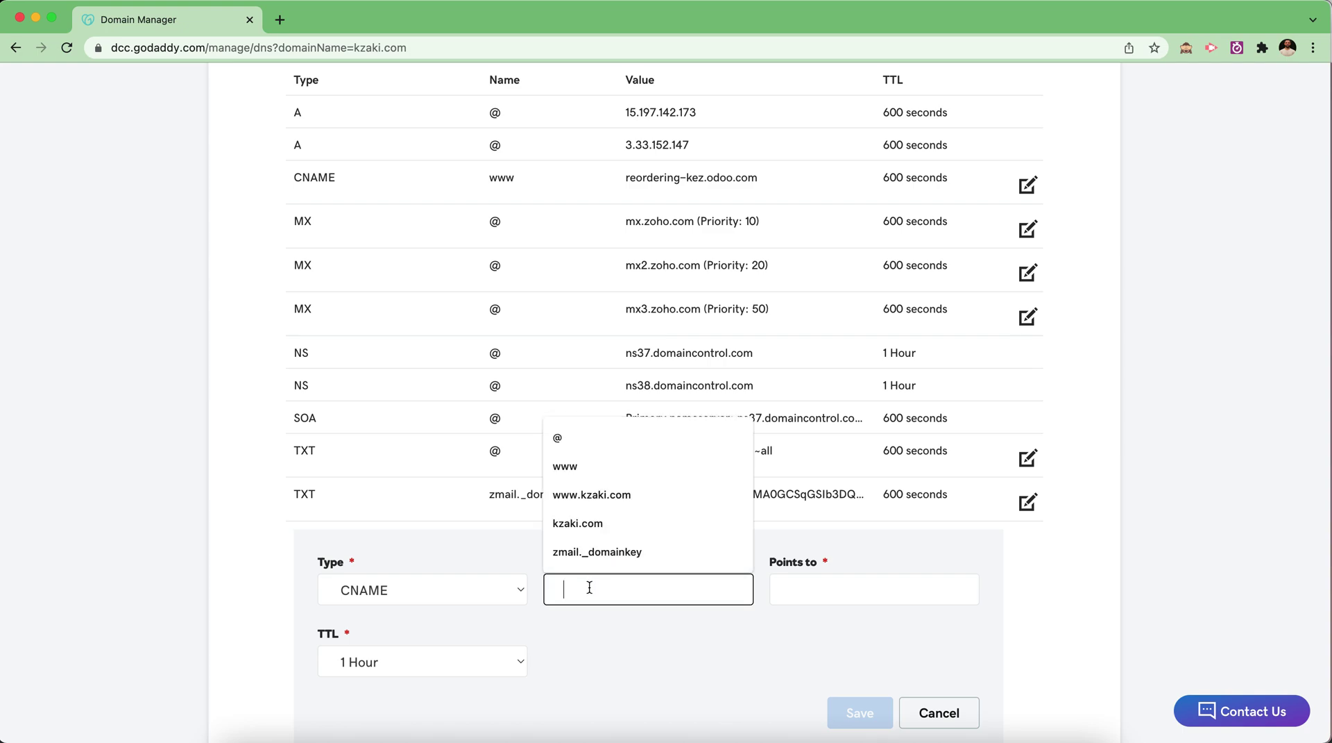
pyautogui.write('www')
pyautogui.click(804, 582)
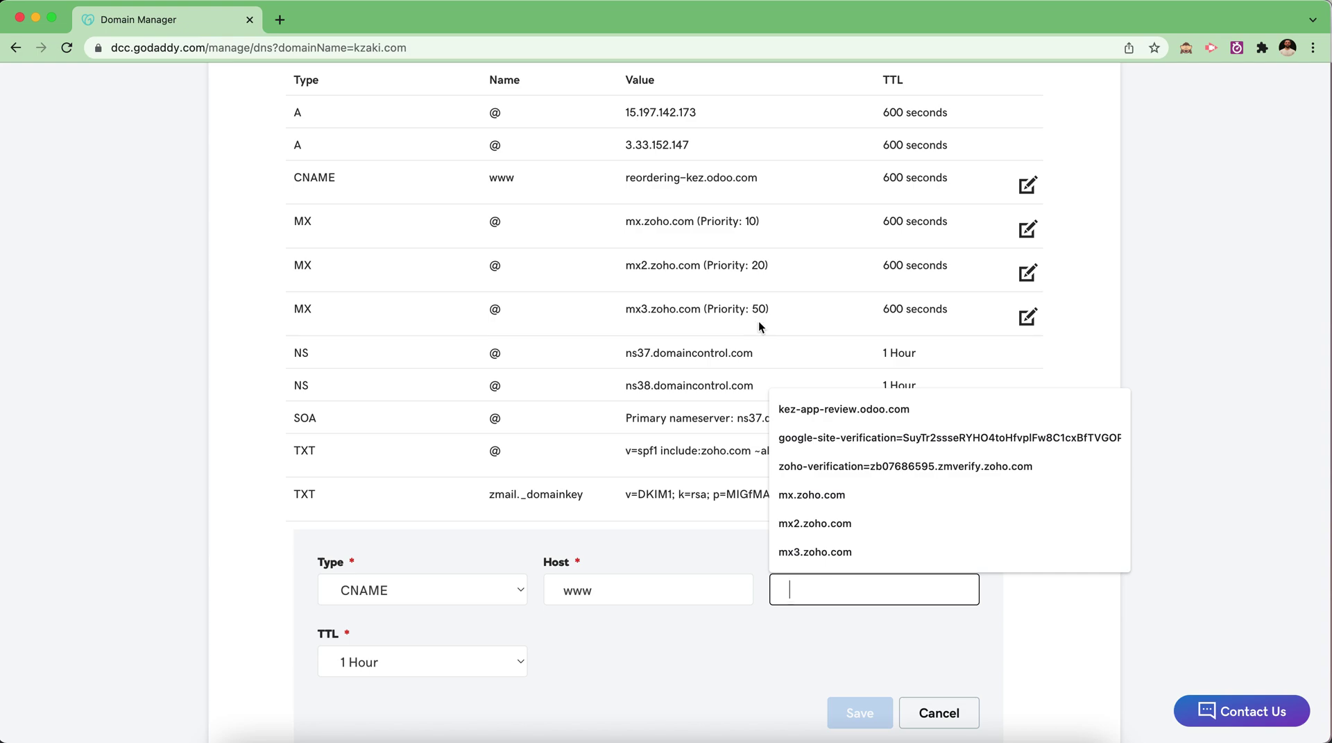
pyautogui.write('reordering-kez.odoo.com')
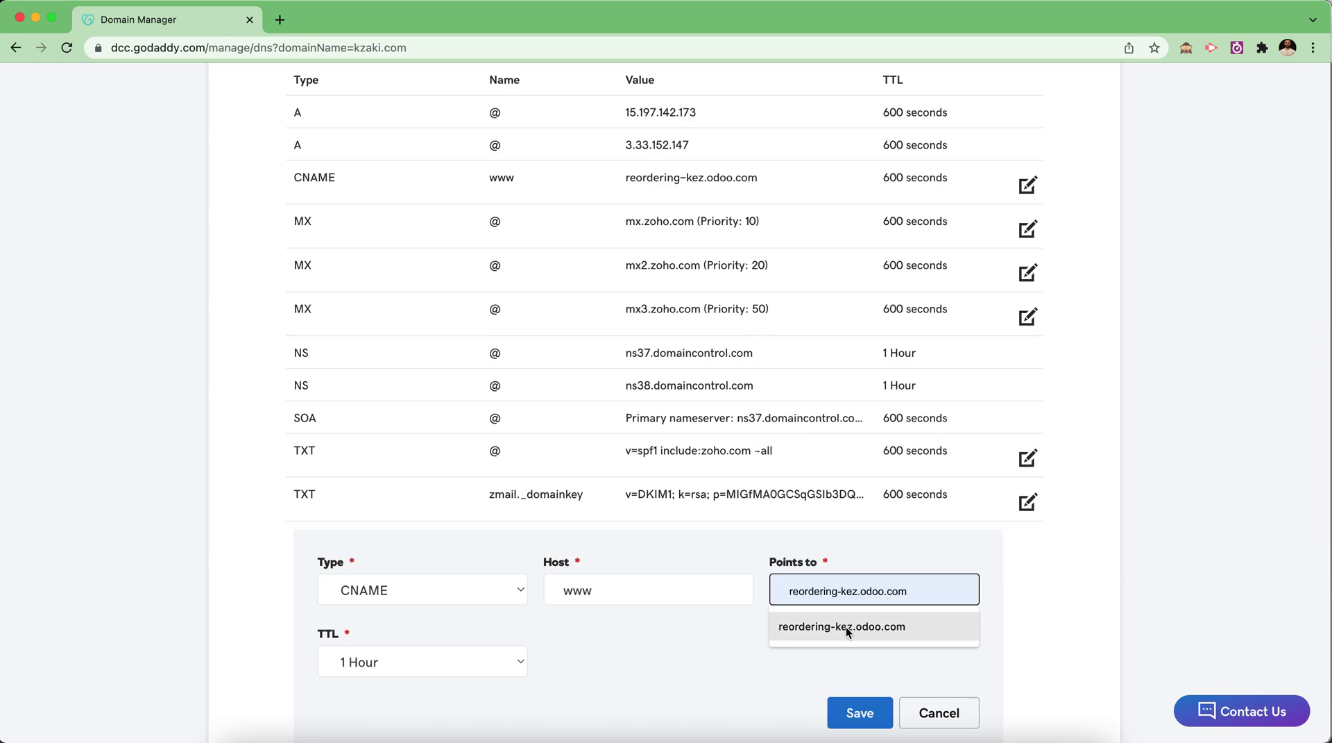
pyautogui.click(847, 626)
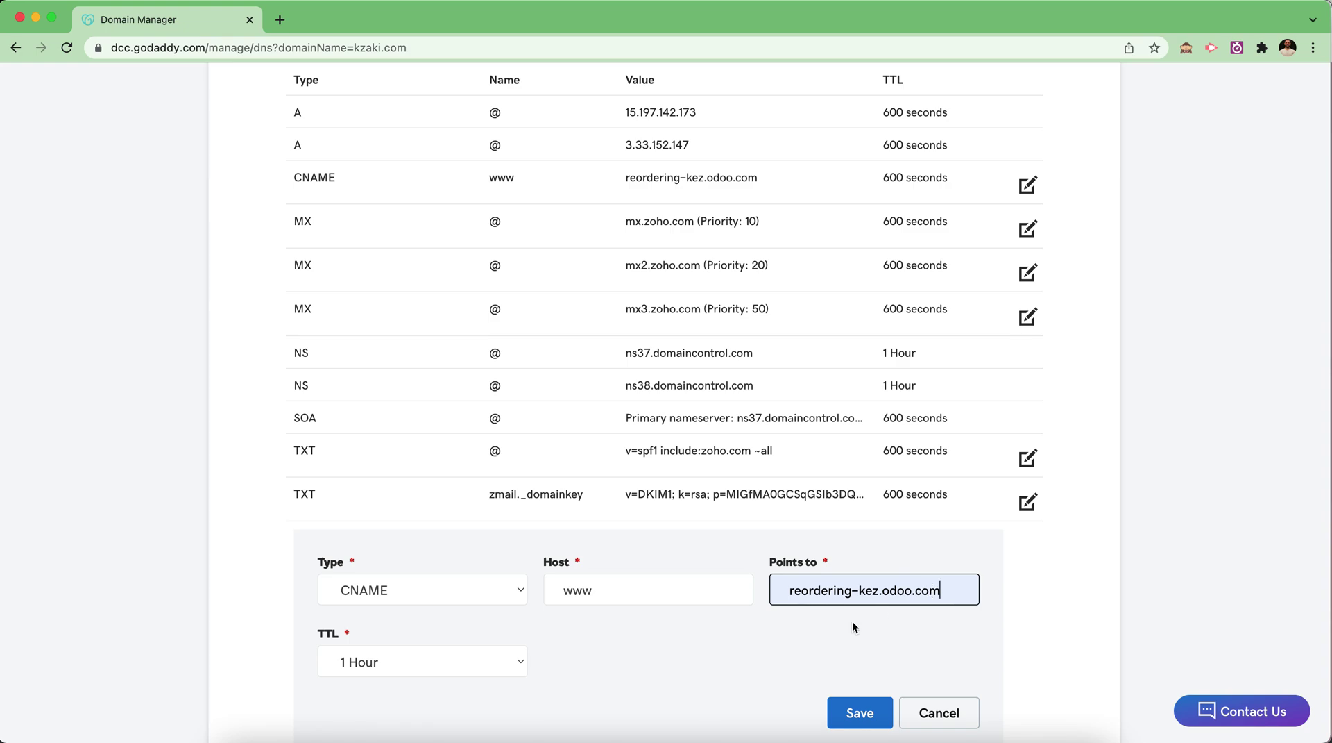
pyautogui.scroll(-1, 303, 591)
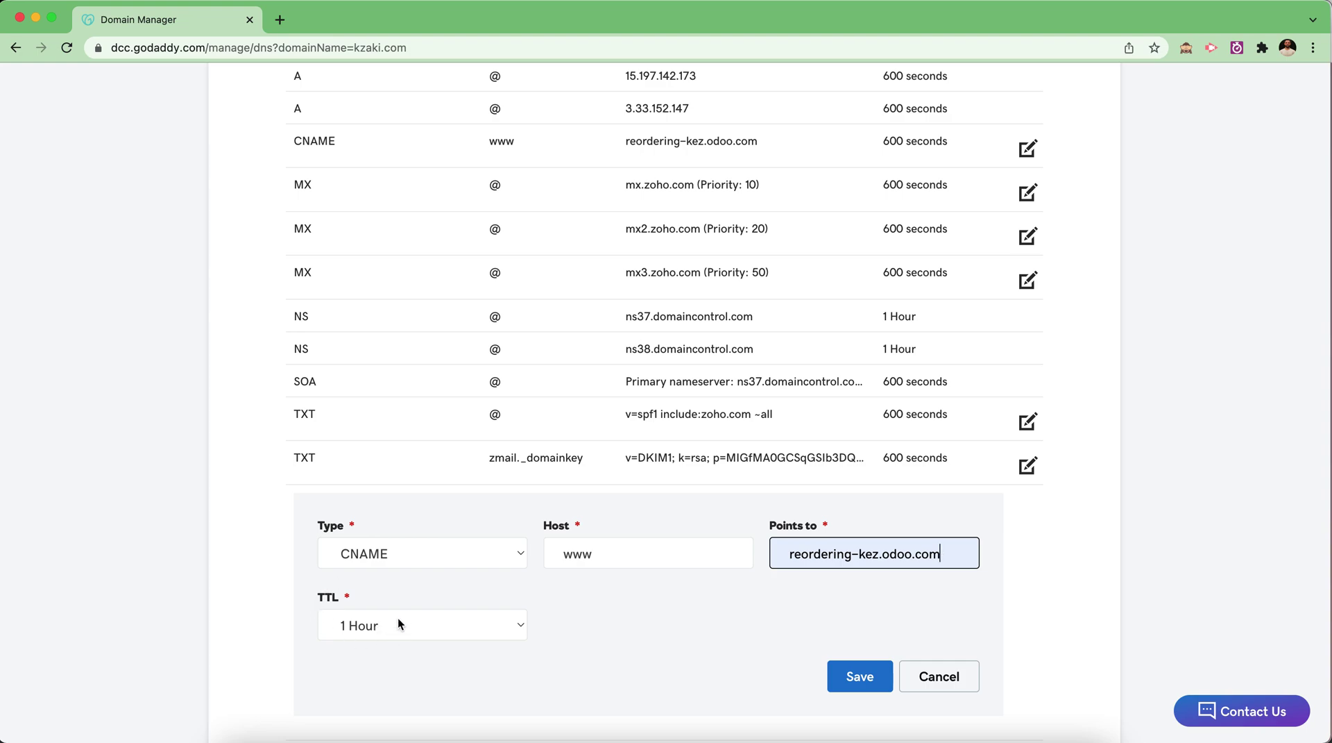
pyautogui.scroll(-1, 399, 625)
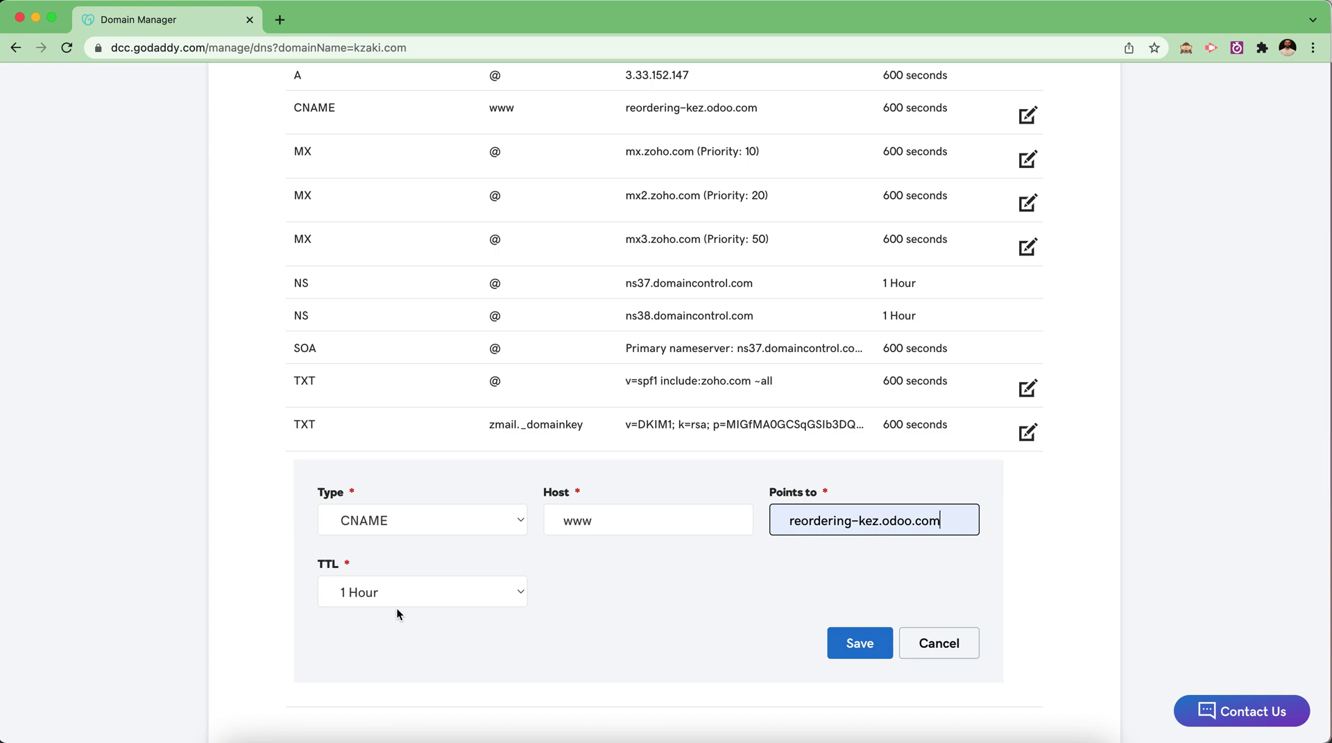
# - Change the www CNAME's TTL to Custom, 600 seconds instead of 3600, and close the form
pyautogui.click(397, 598)
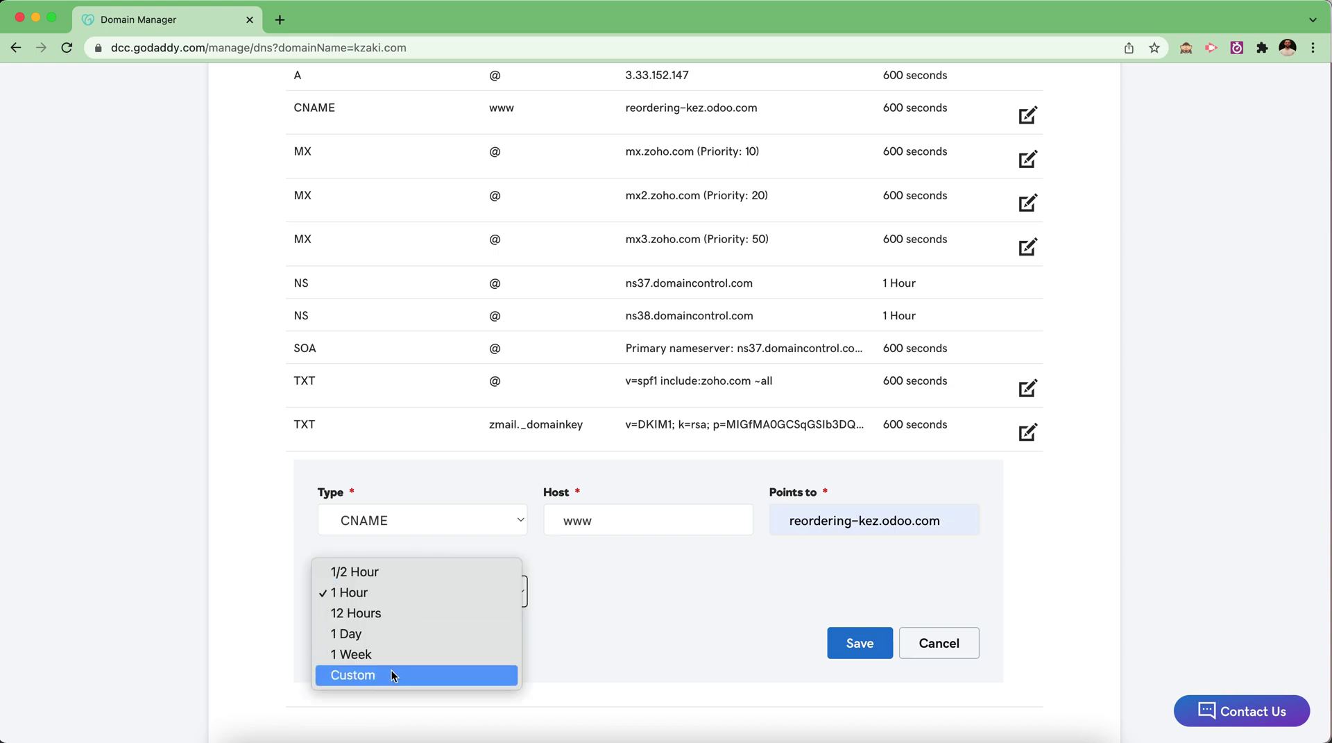
pyautogui.click(399, 653)
pyautogui.moveTo(573, 591); pyautogui.dragTo(537, 595)
pyautogui.press('BackSpace')
pyautogui.click(604, 648)
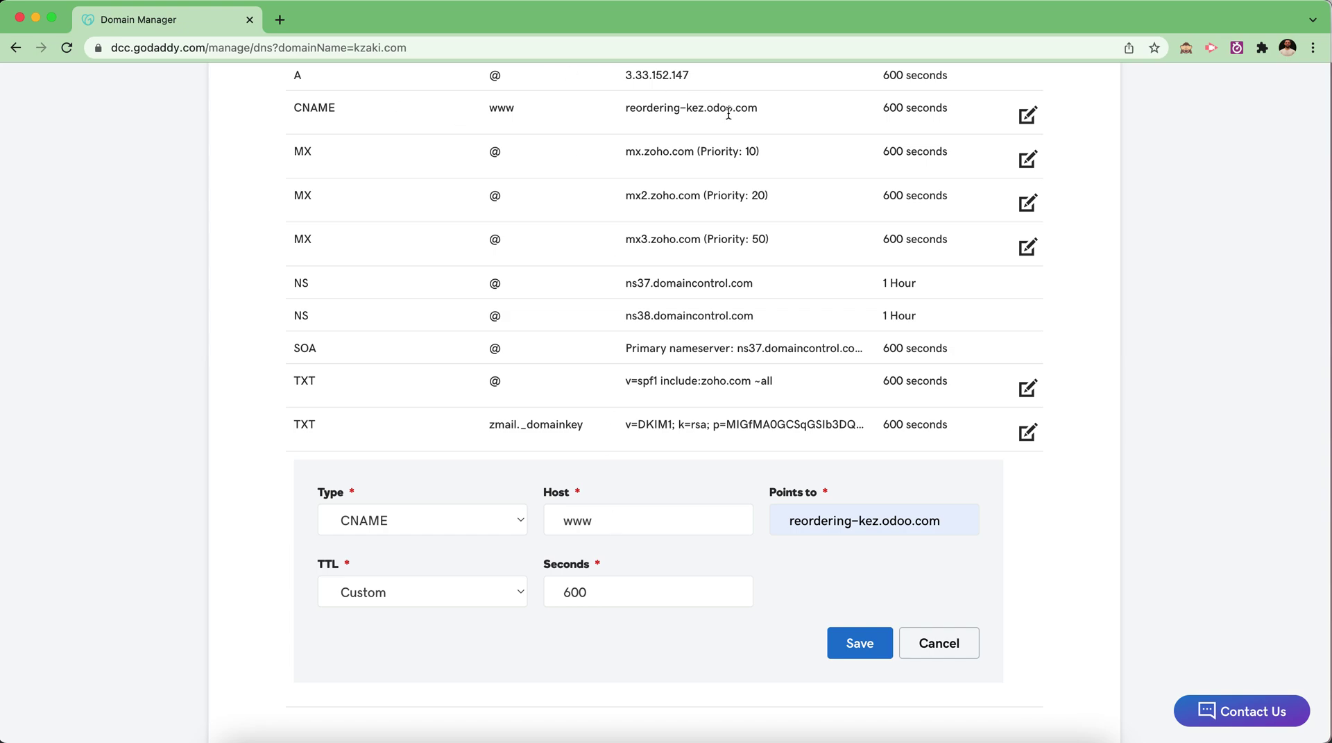
pyautogui.click(944, 644)
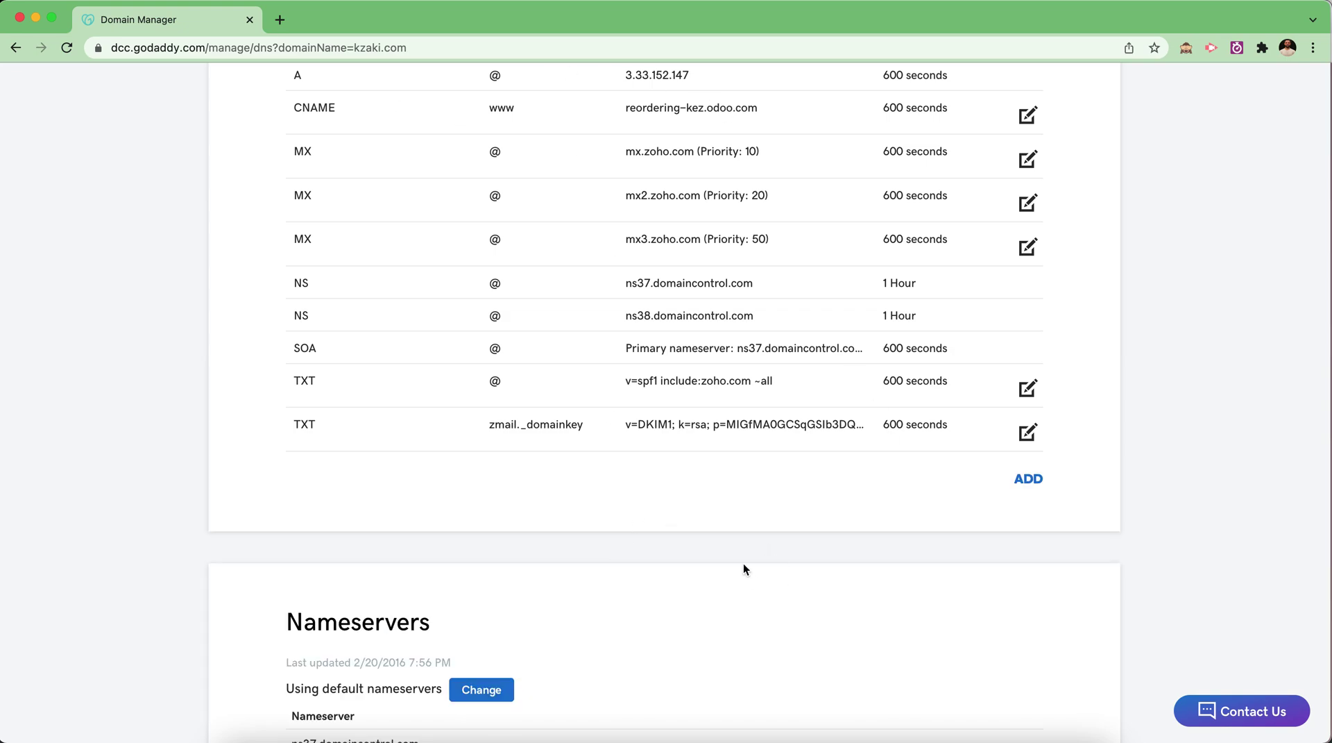
pyautogui.scroll(-6, 744, 565)
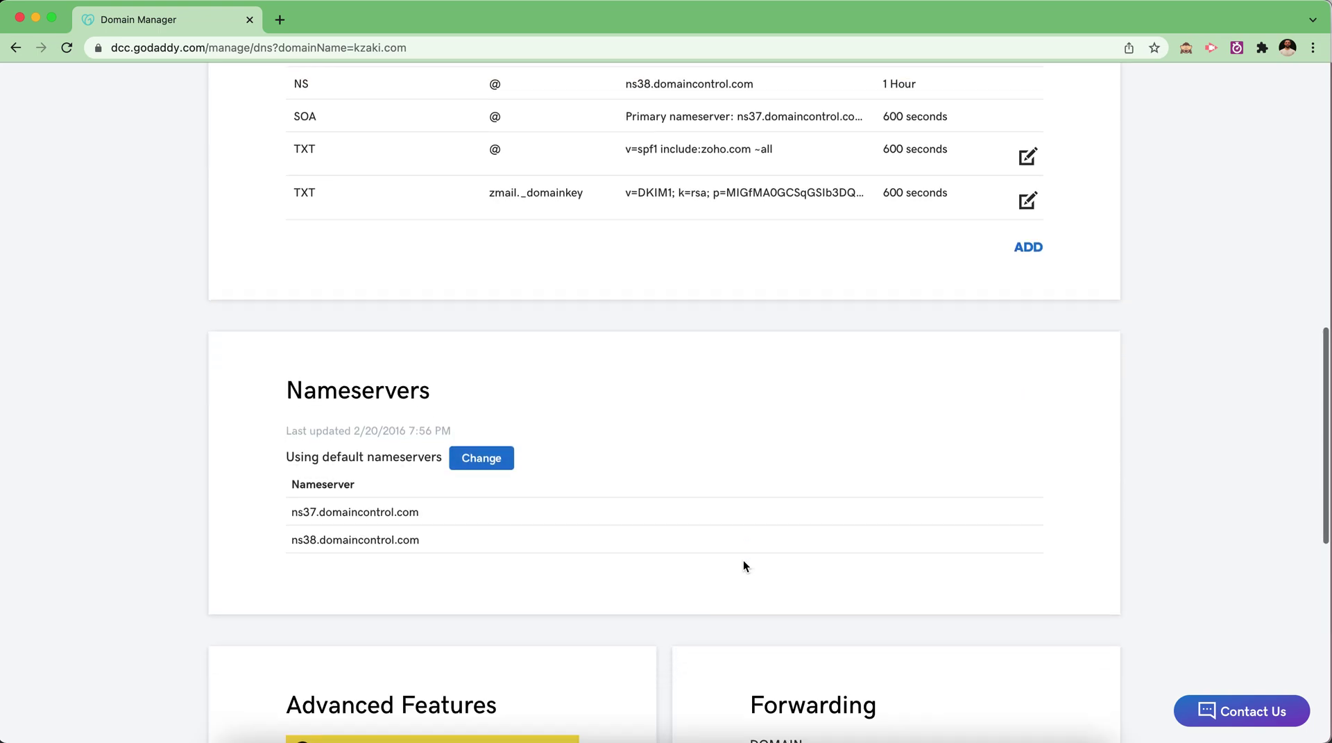
pyautogui.scroll(-2, 743, 565)
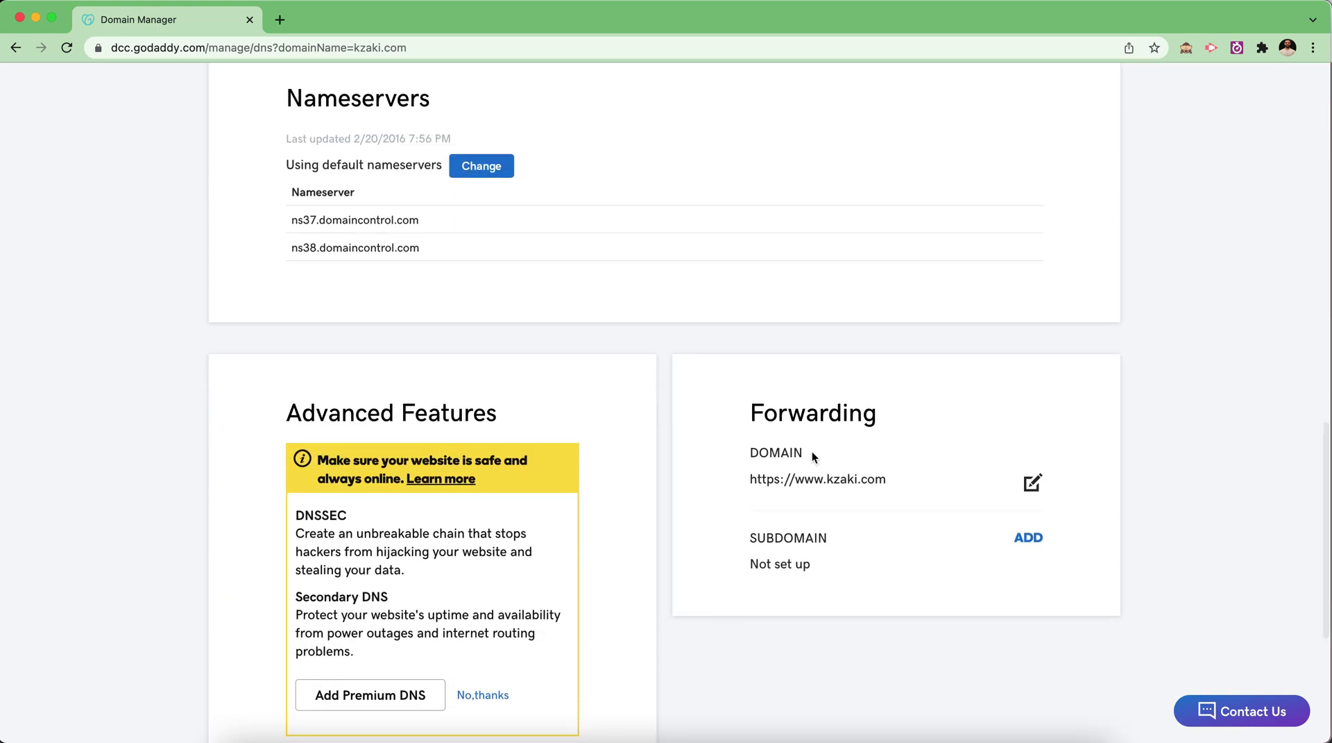
pyautogui.click(1034, 486)
pyautogui.scroll(-2, 1034, 486)
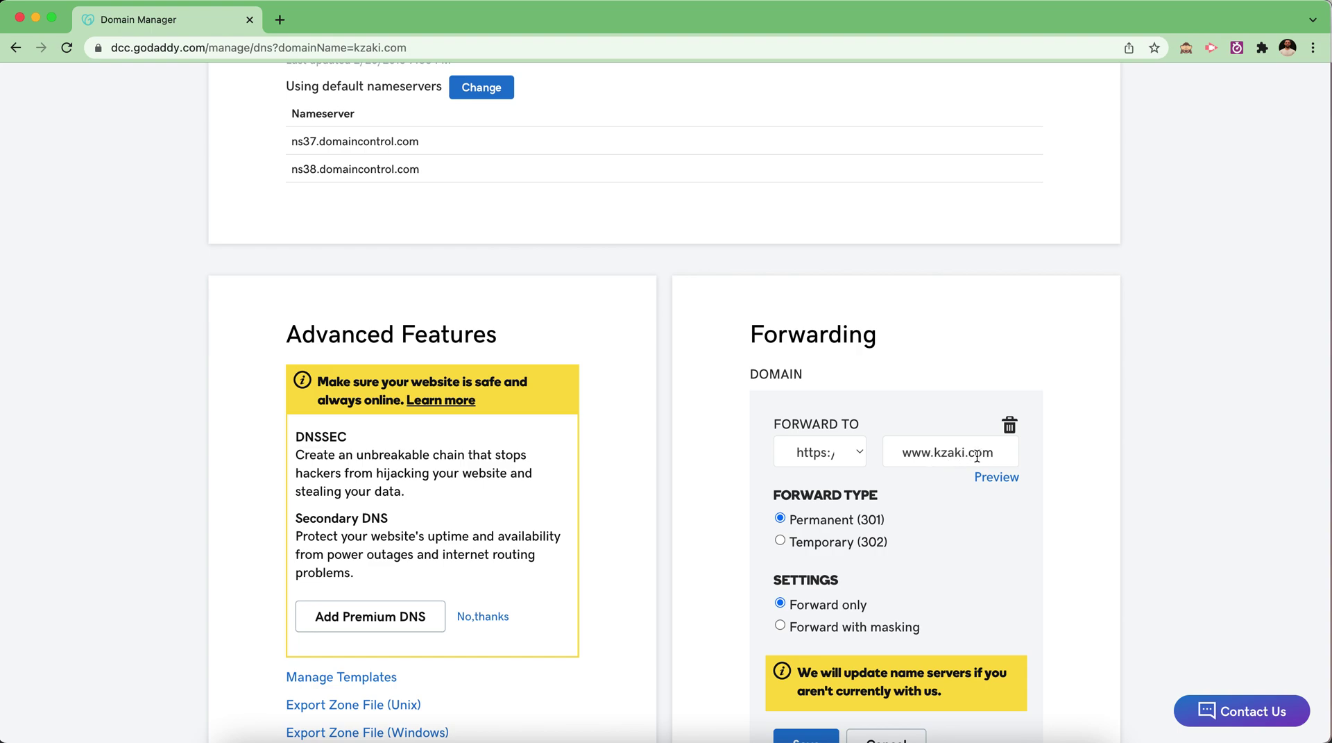
pyautogui.click(831, 460)
pyautogui.click(830, 458)
pyautogui.moveTo(935, 455); pyautogui.dragTo(901, 455)
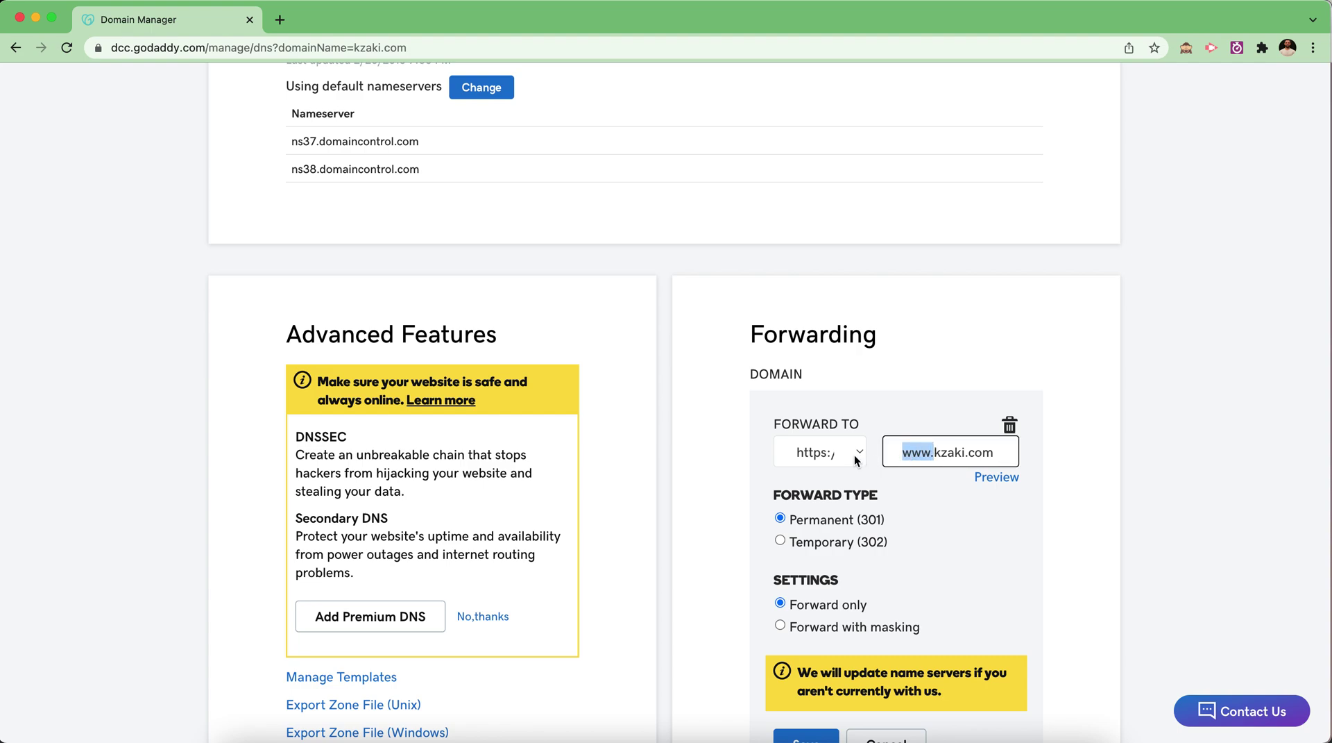
pyautogui.press('BackSpace')
pyautogui.write('www.')
pyautogui.click(910, 371)
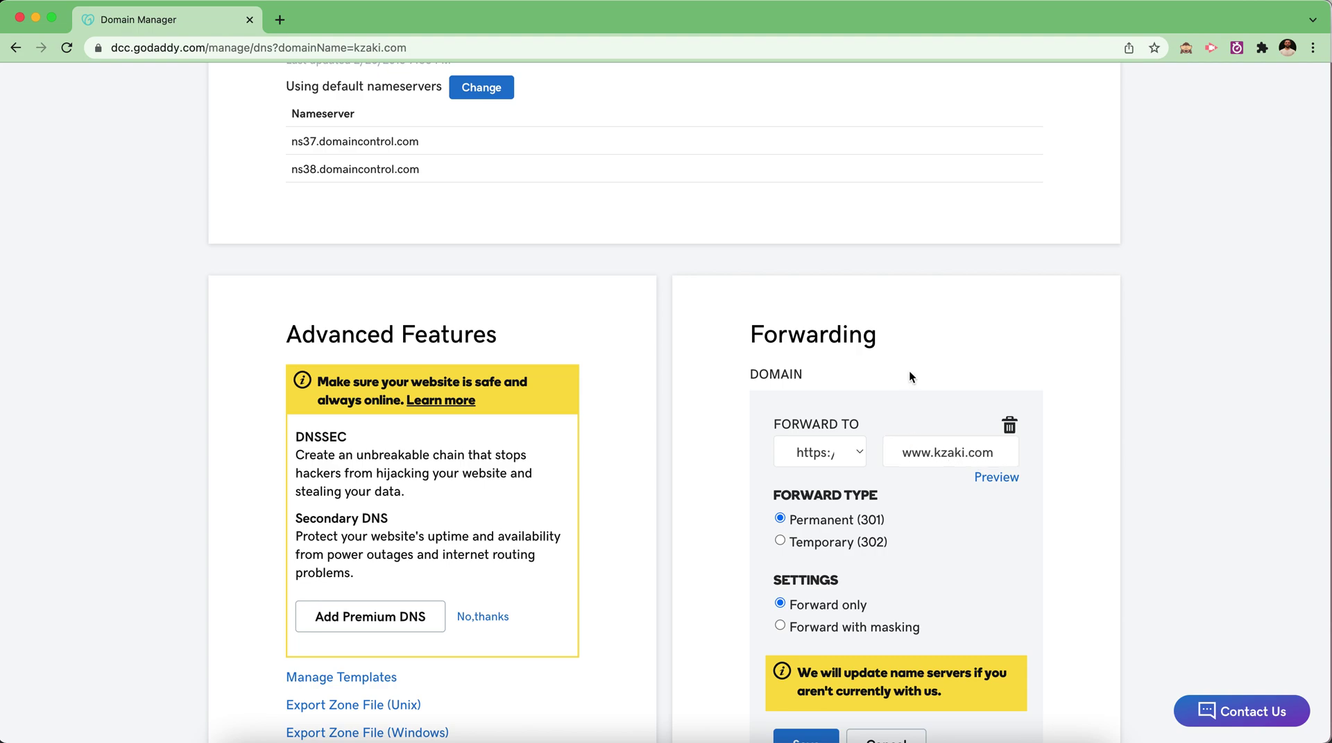
pyautogui.scroll(-1, 909, 370)
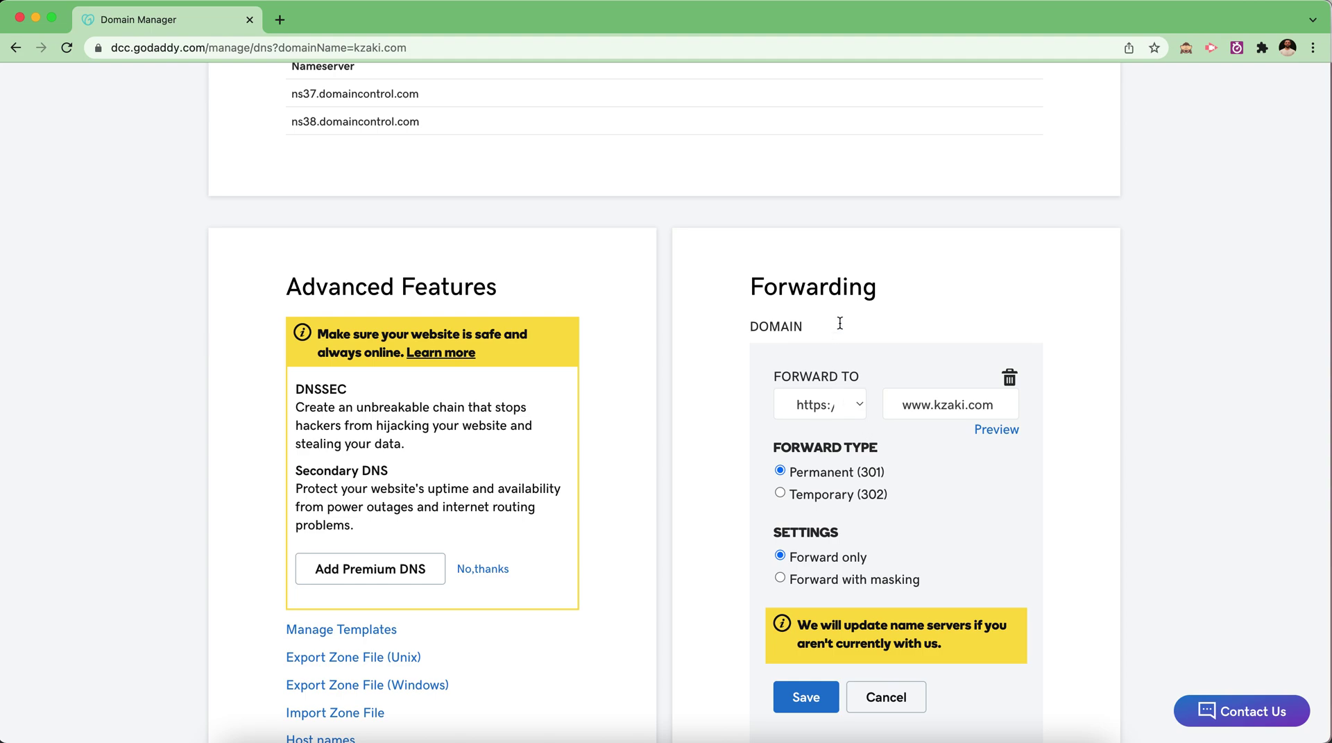
pyautogui.scroll(5, 844, 319)
pyautogui.scroll(5, 844, 316)
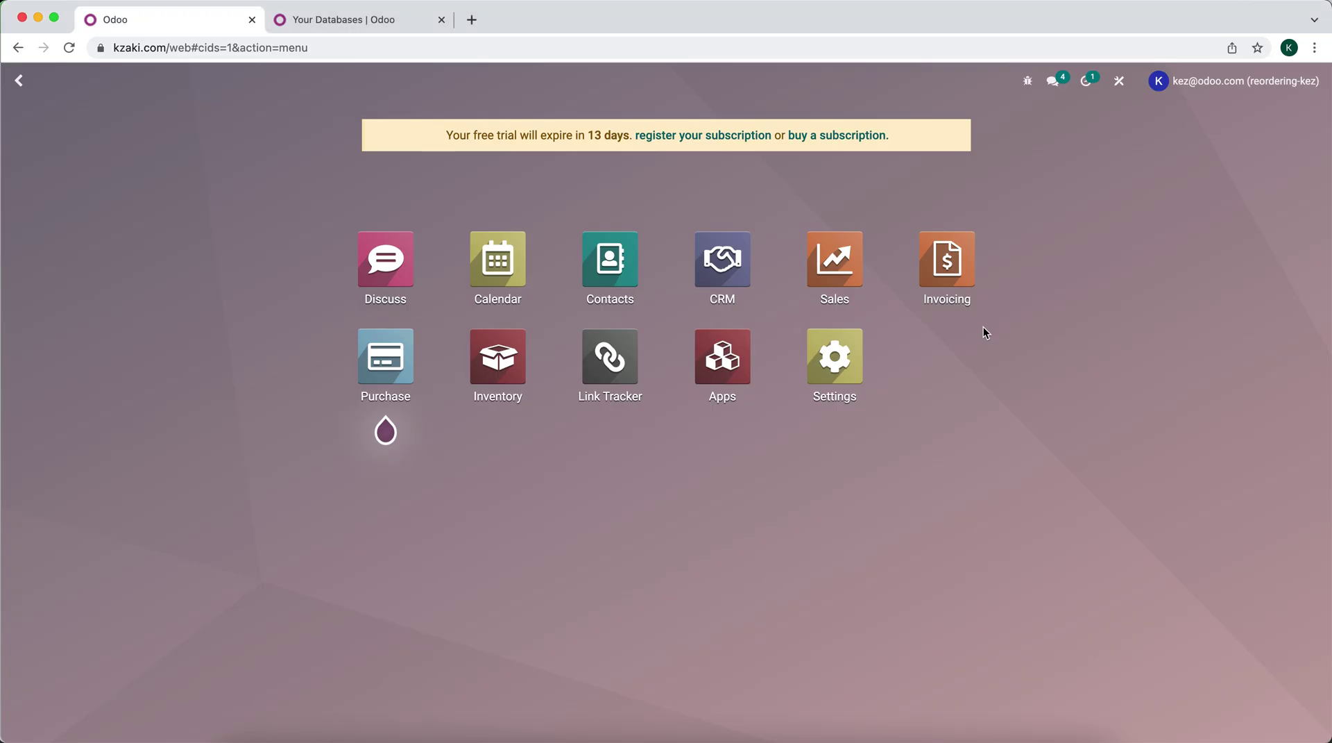
# - Switch to the Your Databases tab and reload the My Databases list
pyautogui.click(382, 24)
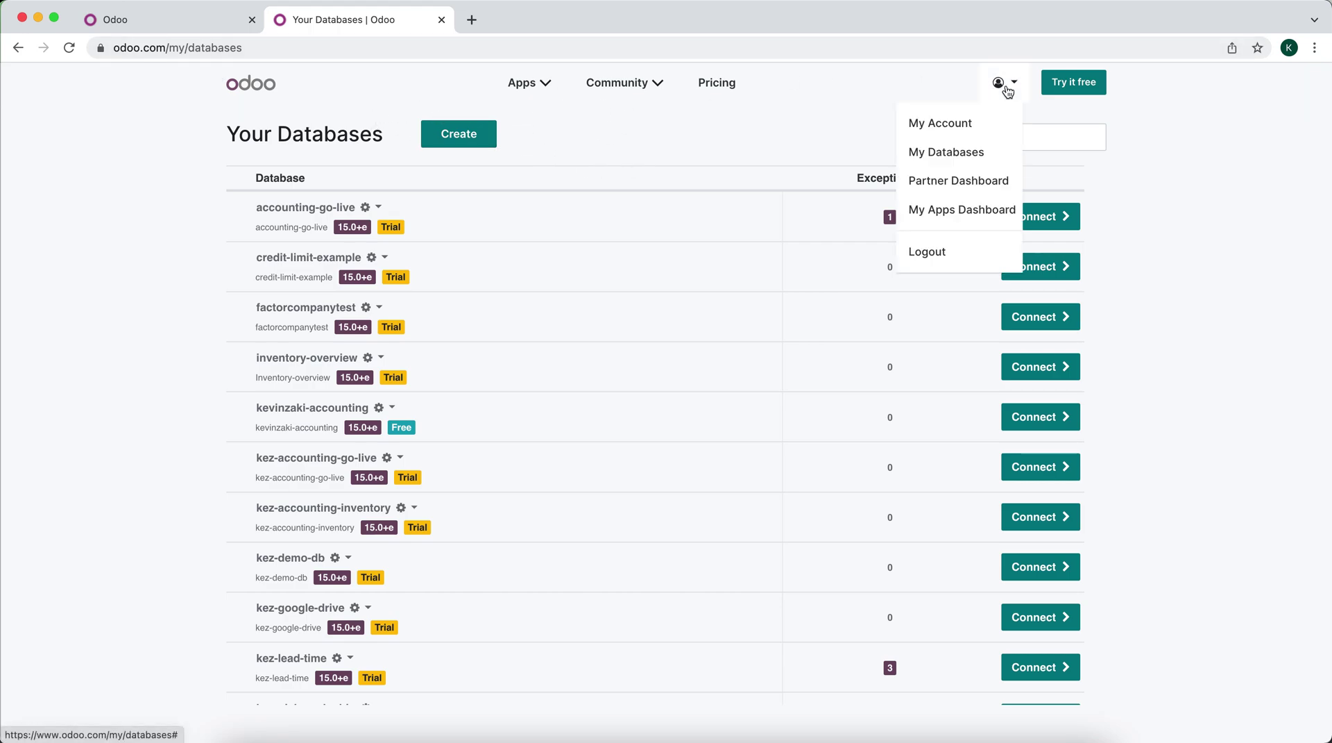
pyautogui.click(970, 152)
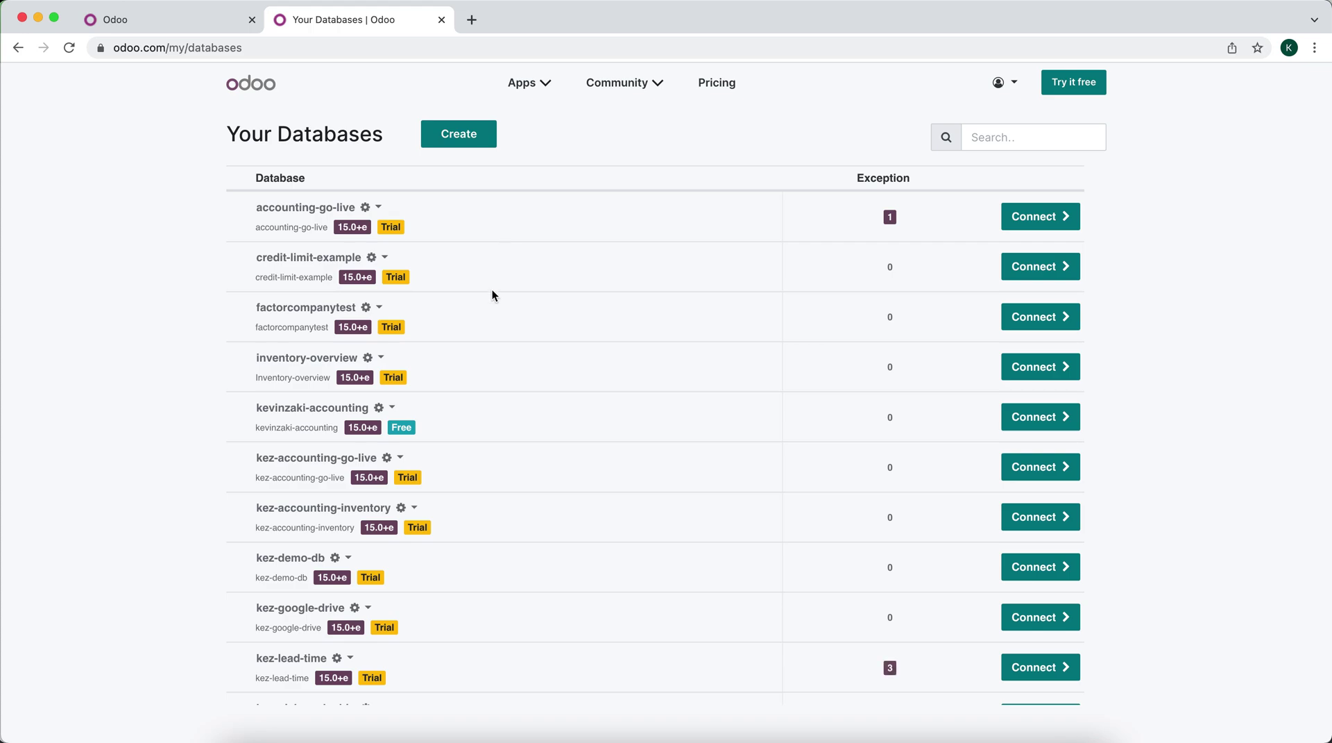
pyautogui.scroll(-1, 492, 294)
pyautogui.scroll(1, 492, 294)
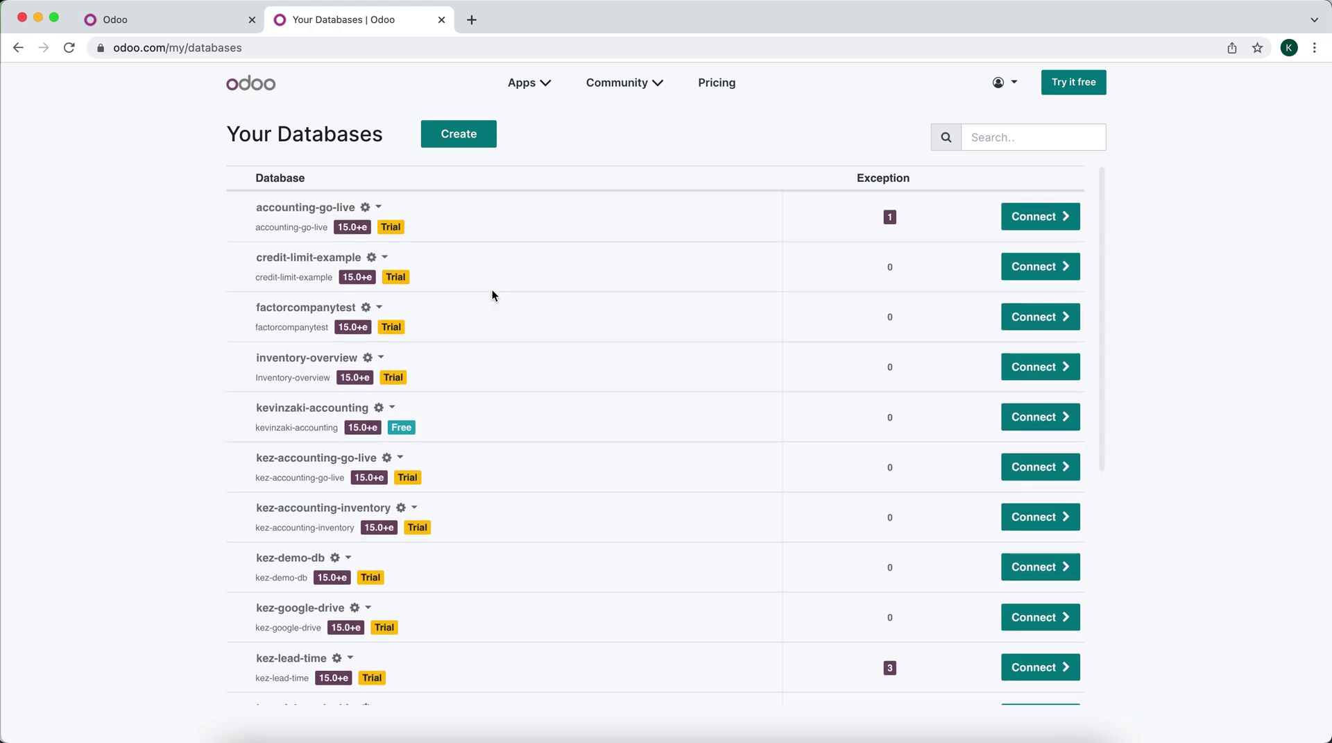
pyautogui.scroll(-5, 470, 308)
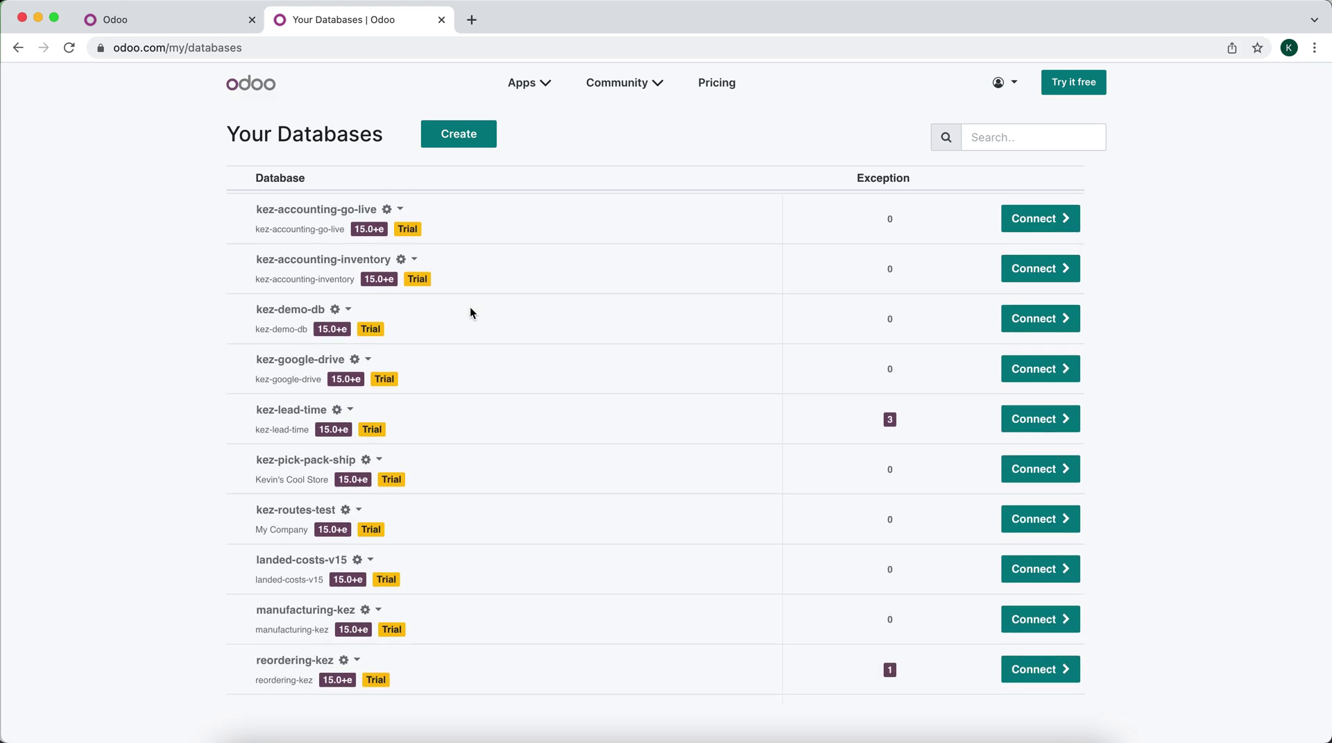
pyautogui.scroll(-3, 468, 336)
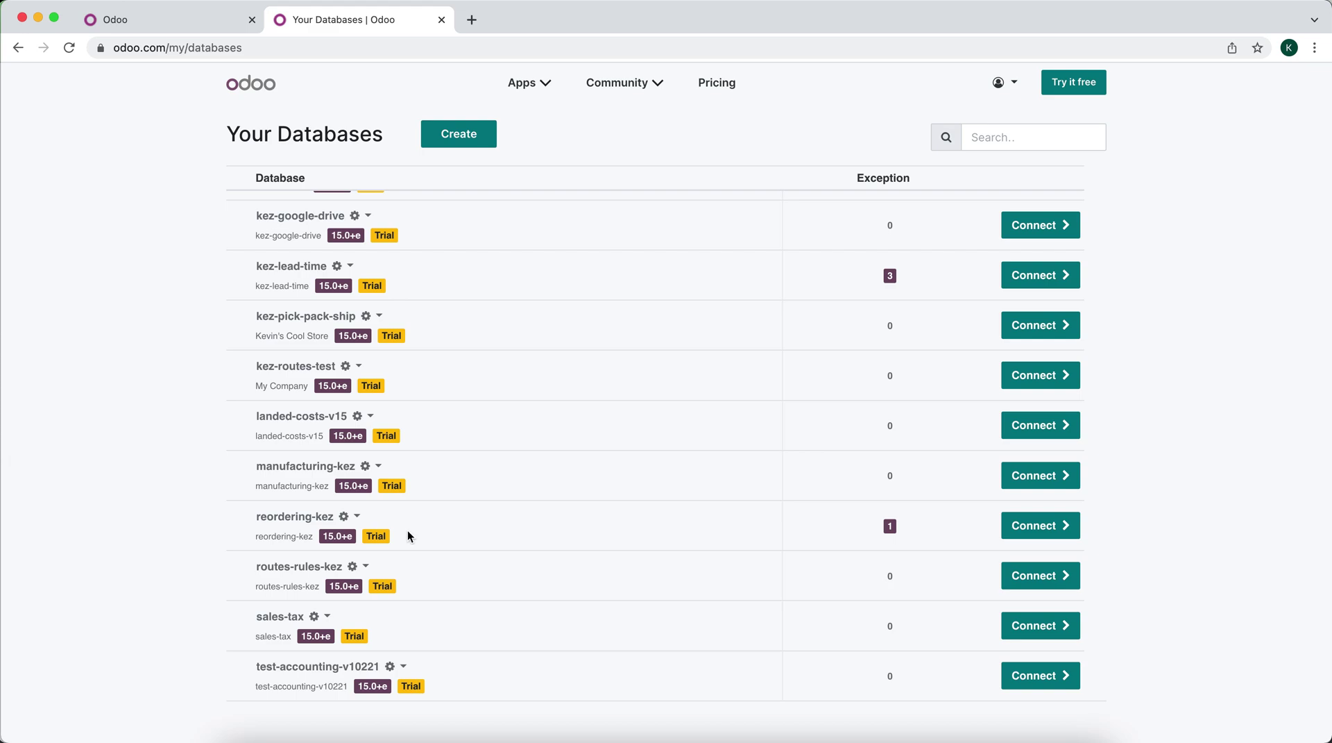
pyautogui.scroll(-1, 408, 523)
pyautogui.scroll(2, 408, 523)
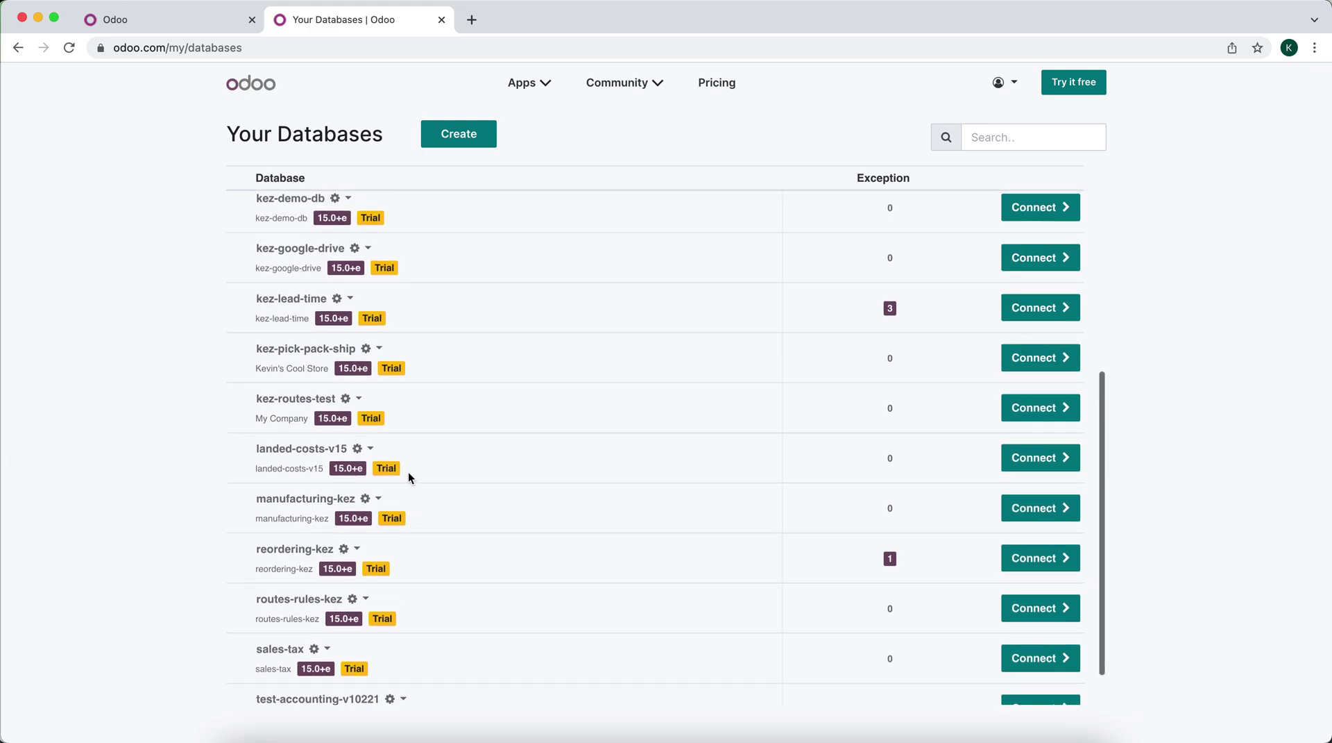
# - Search the databases page for 'reorder' to find reordering-kez
pyautogui.press('super+grave')
pyautogui.scroll(3, 659, 209)
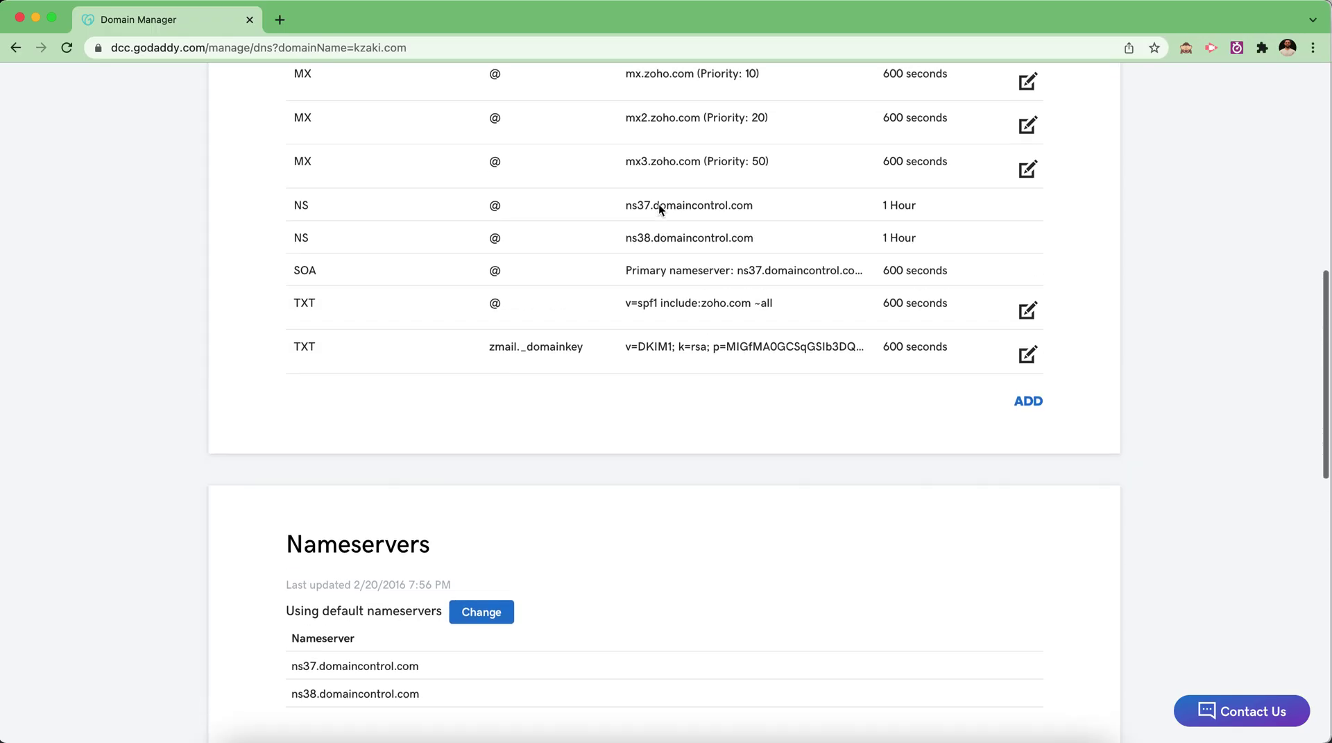
pyautogui.press('super+grave')
pyautogui.press('super+f')
pyautogui.write('reorder')
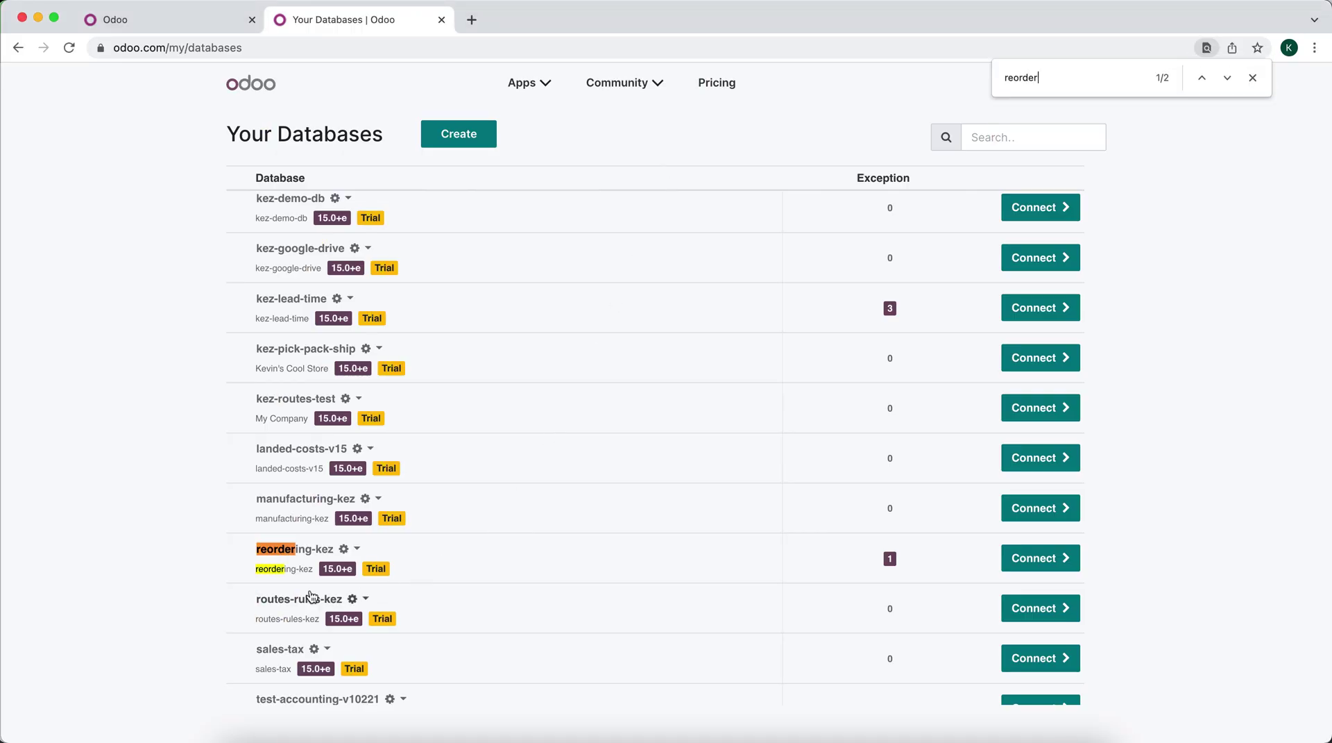
pyautogui.click(353, 549)
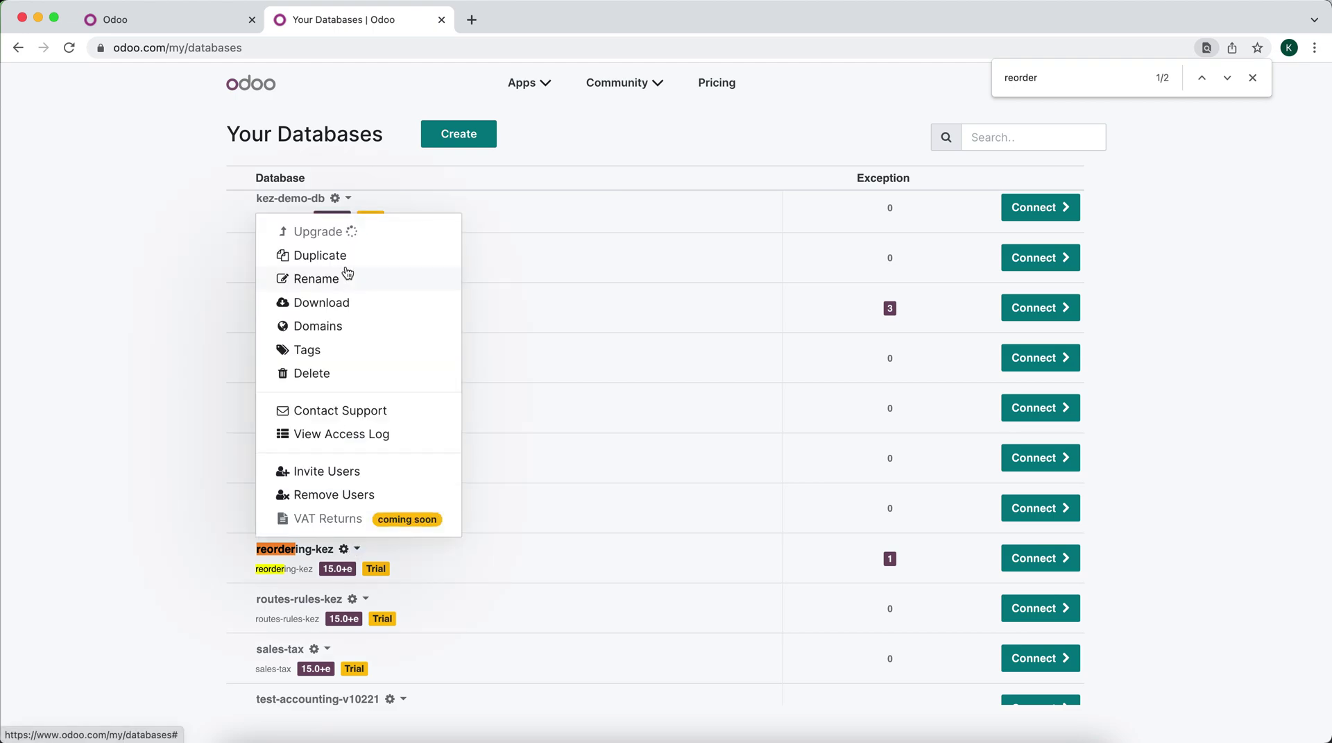
pyautogui.click(344, 333)
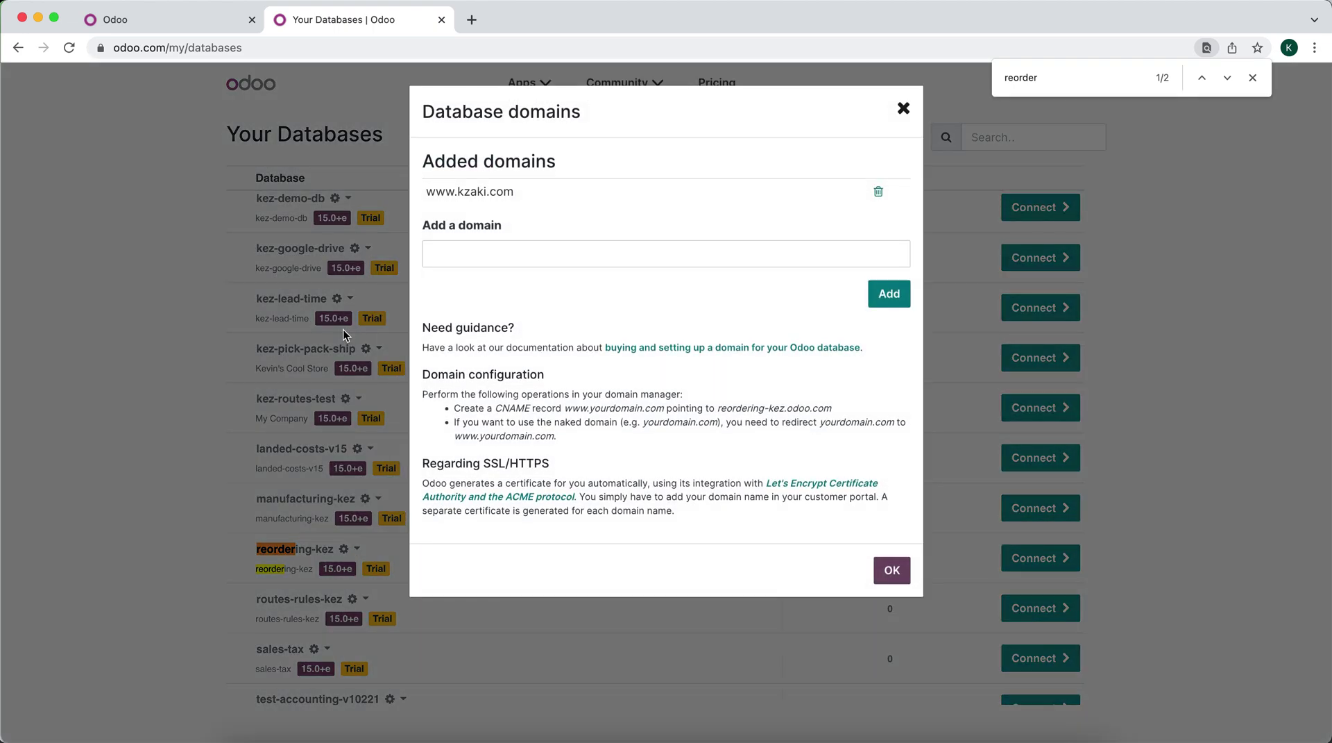
pyautogui.click(500, 262)
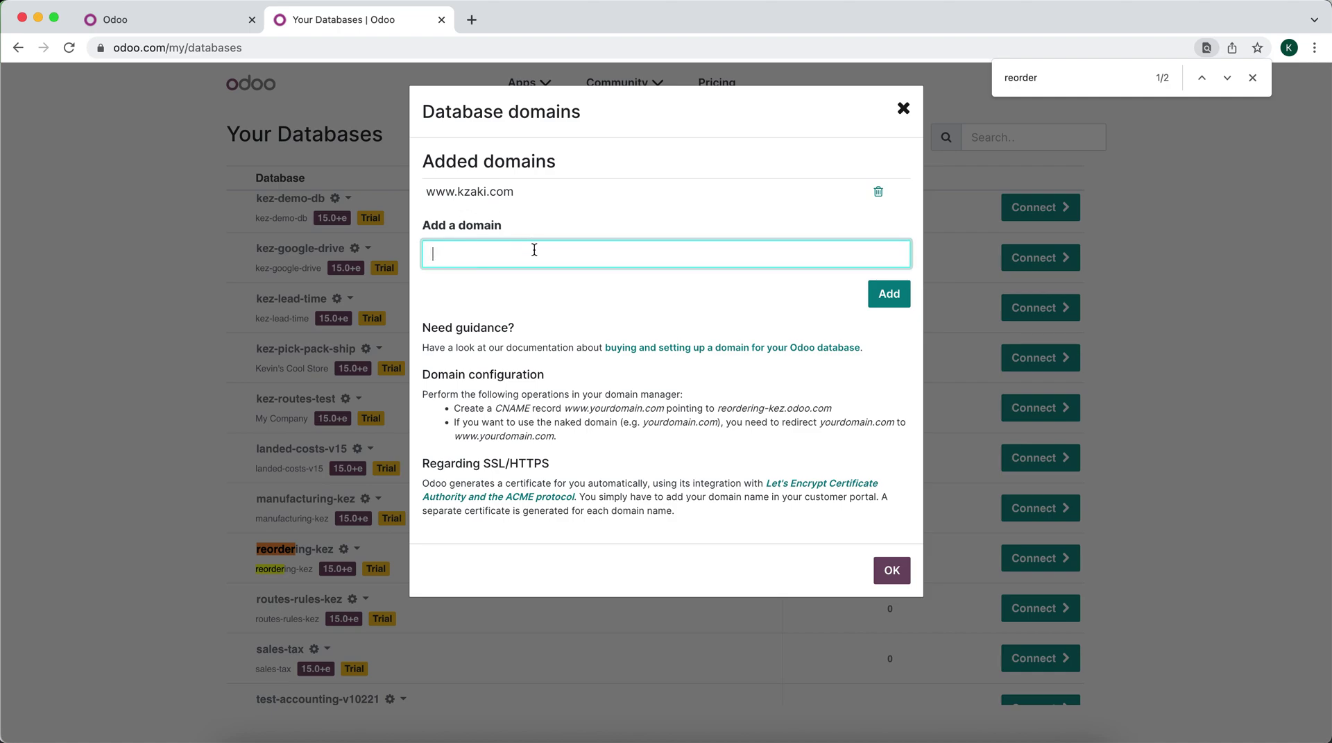
pyautogui.moveTo(429, 195); pyautogui.dragTo(531, 201)
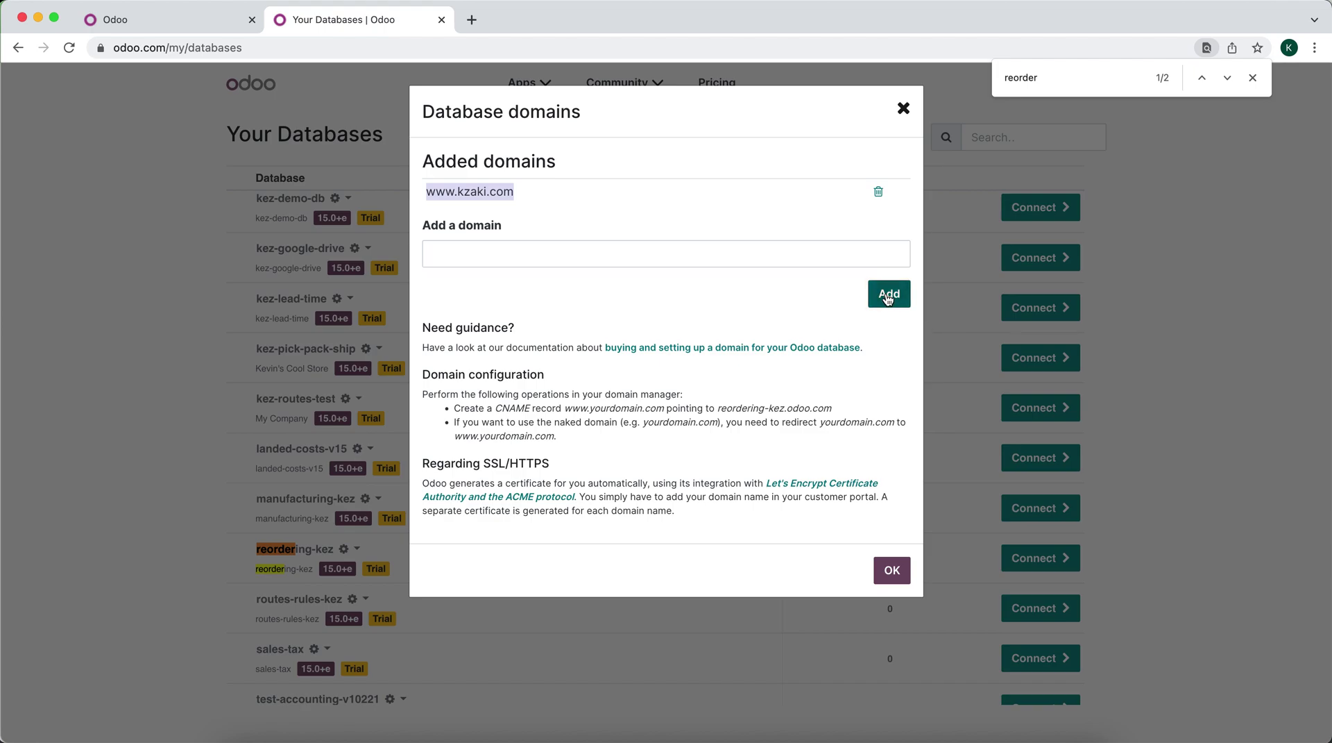
pyautogui.click(897, 328)
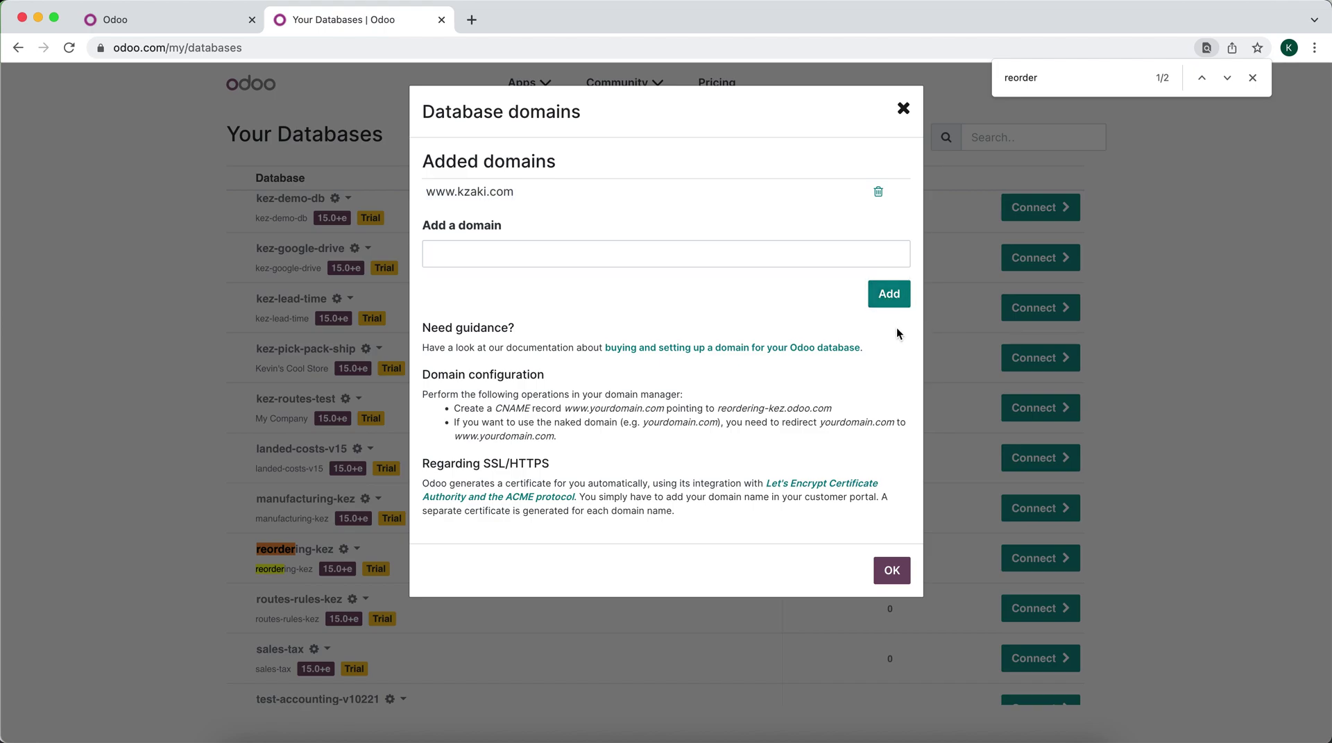
pyautogui.click(904, 109)
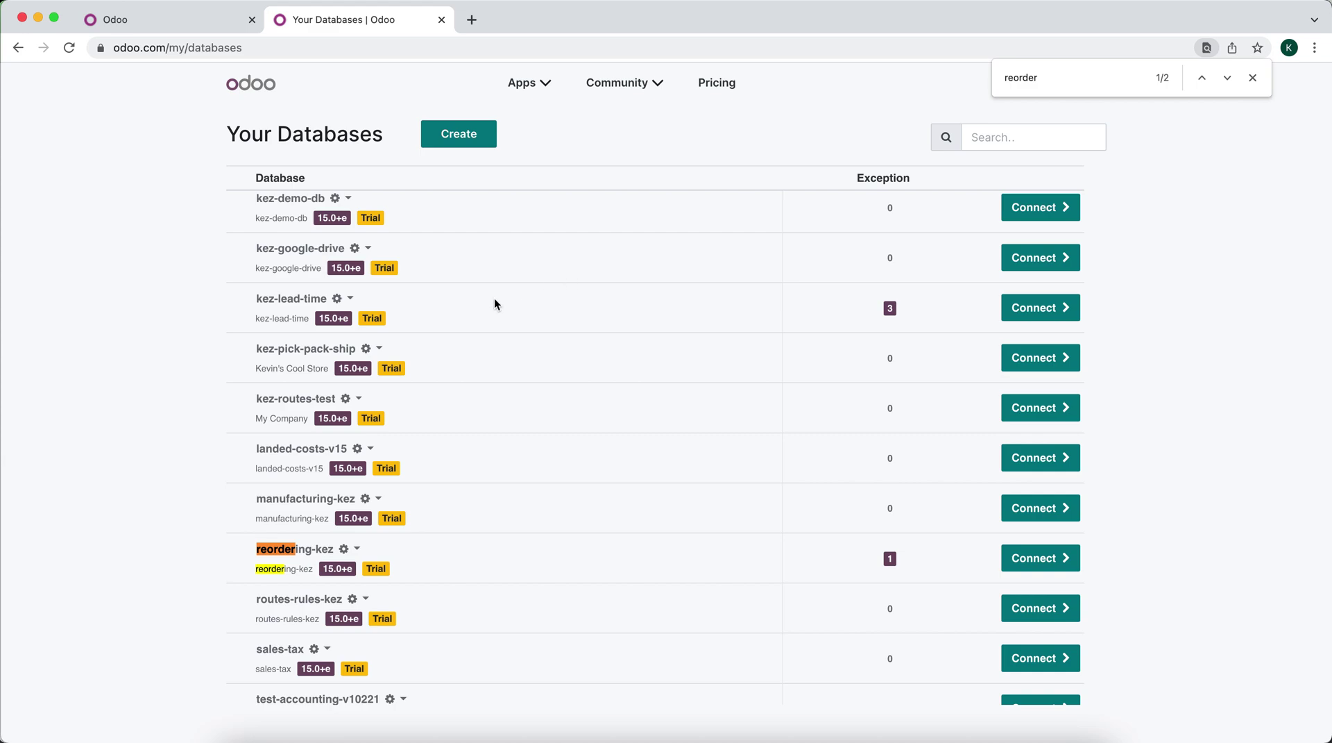
pyautogui.click(209, 27)
pyautogui.moveTo(173, 56); pyautogui.dragTo(471, 75)
pyautogui.press('BackSpace')
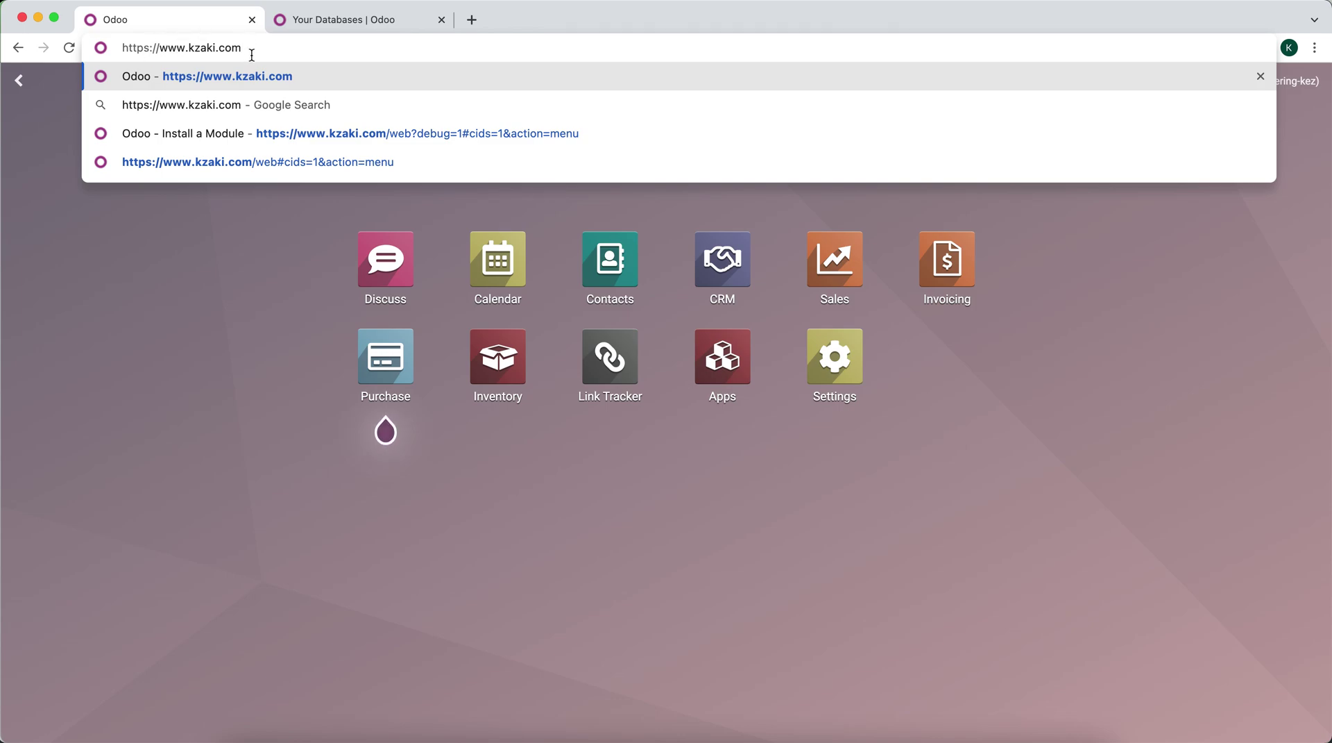
pyautogui.press('Return')
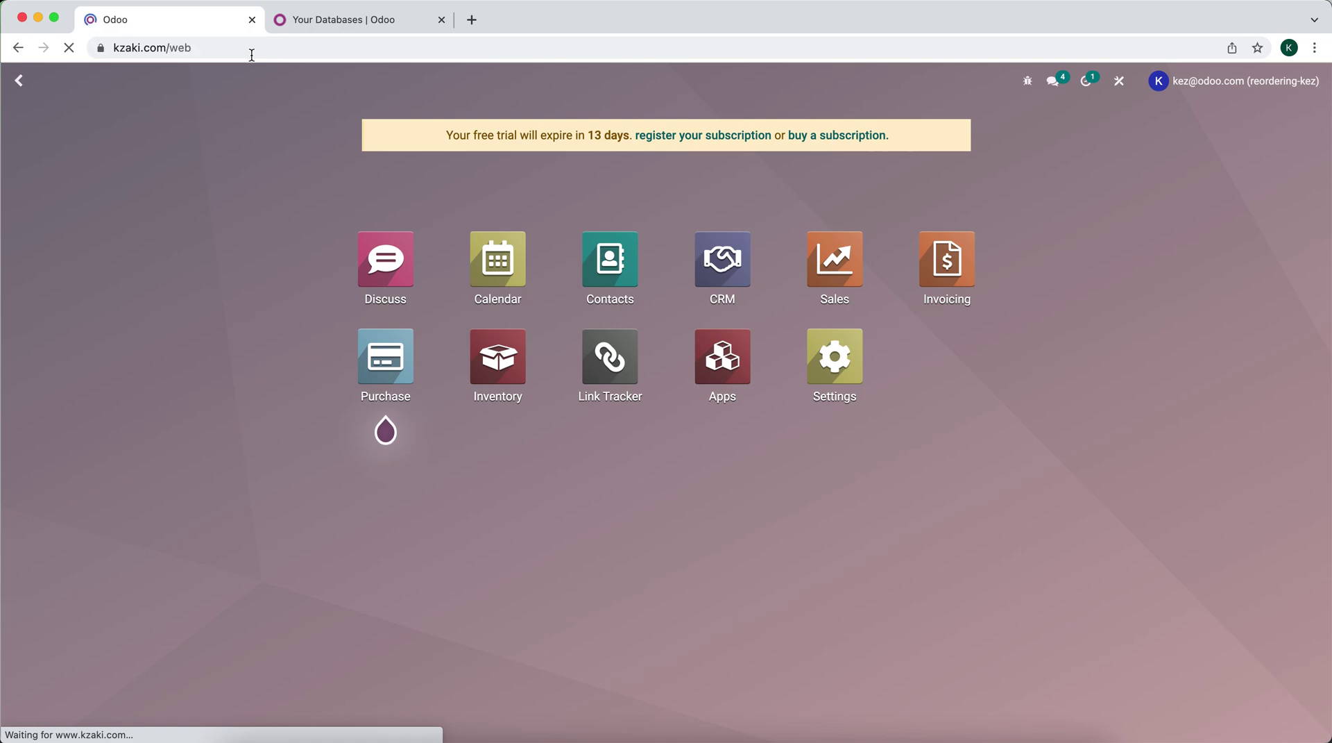